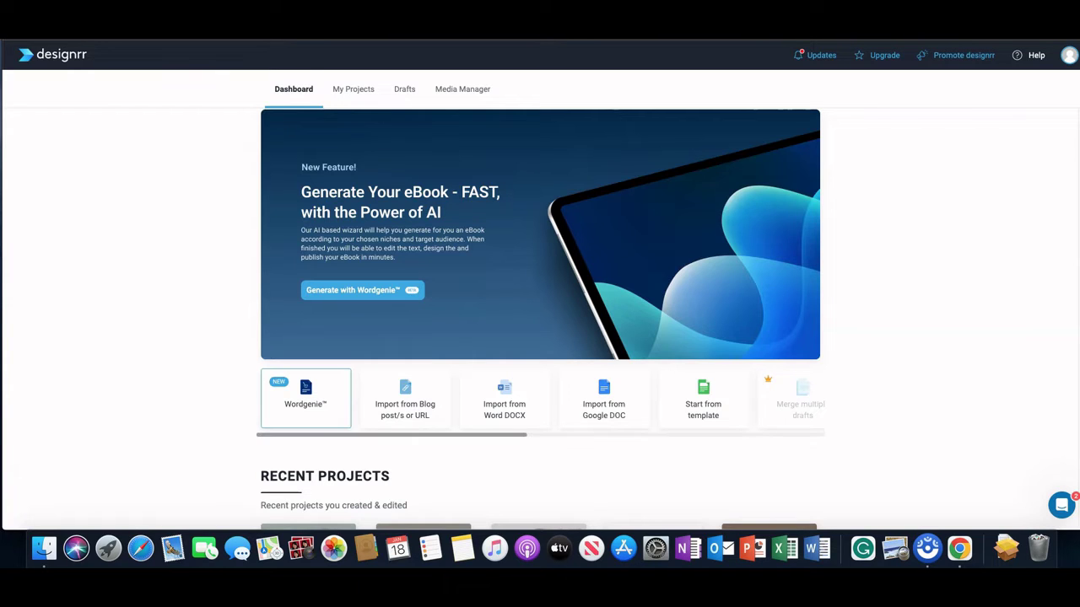
Step: Start a Wordgenie eBook with "journaling" as the topic and English as the language, leaving the theme empty
{"action": "left_click", "coordinate": [306, 399]}
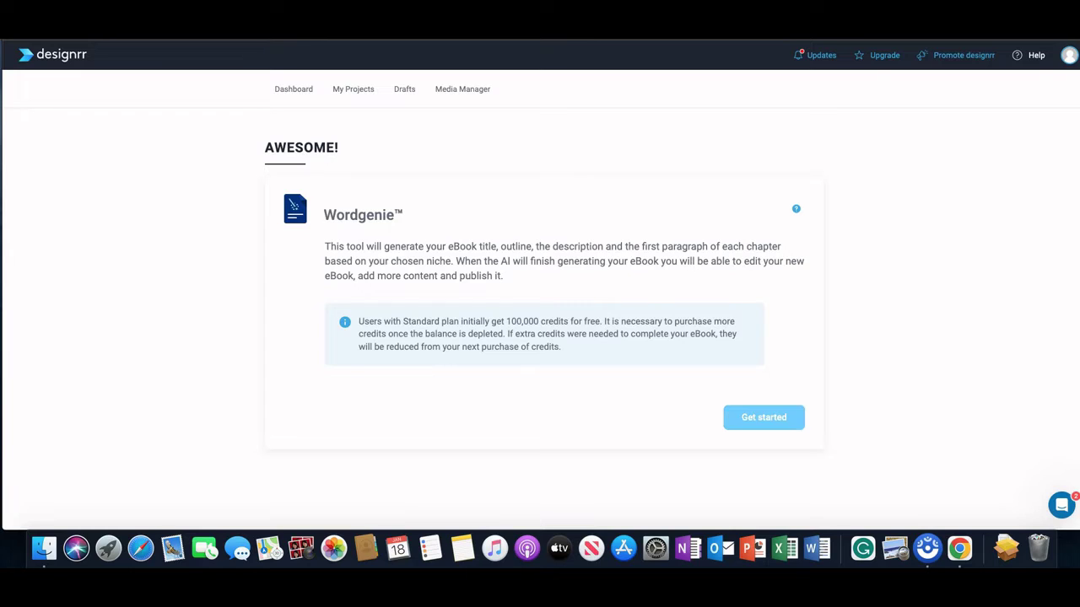
{"action": "left_click", "coordinate": [763, 418]}
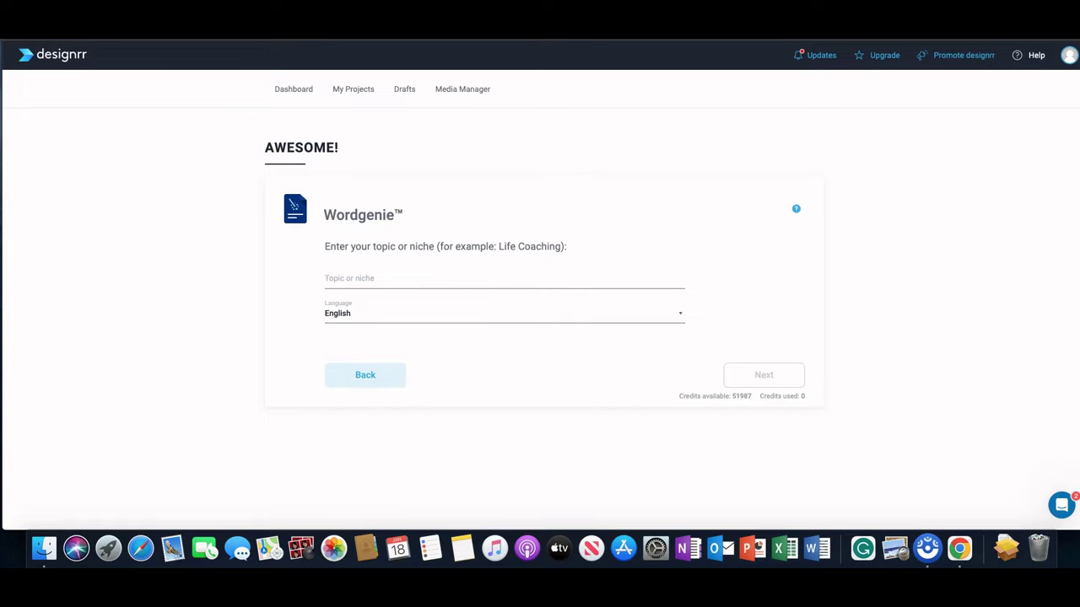
{"action": "left_click", "coordinate": [350, 278]}
{"action": "type", "text": "joutn"}
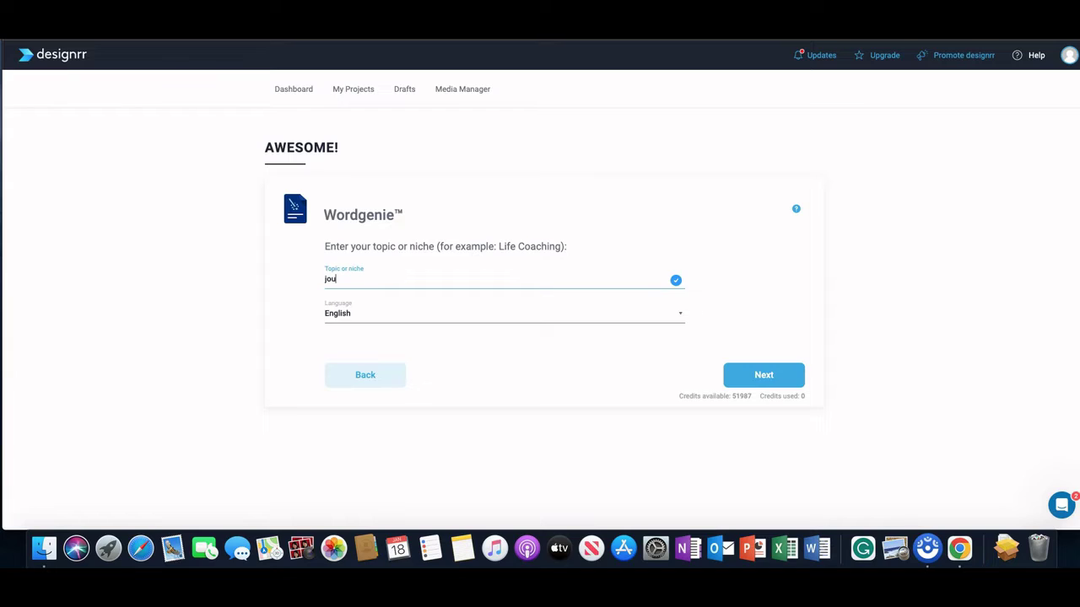
{"action": "key", "text": "BackSpace"}
{"action": "key", "text": "BackSpace"}
{"action": "key", "text": "BackSpace"}
{"action": "type", "text": "urnaling"}
{"action": "key", "text": "Return"}
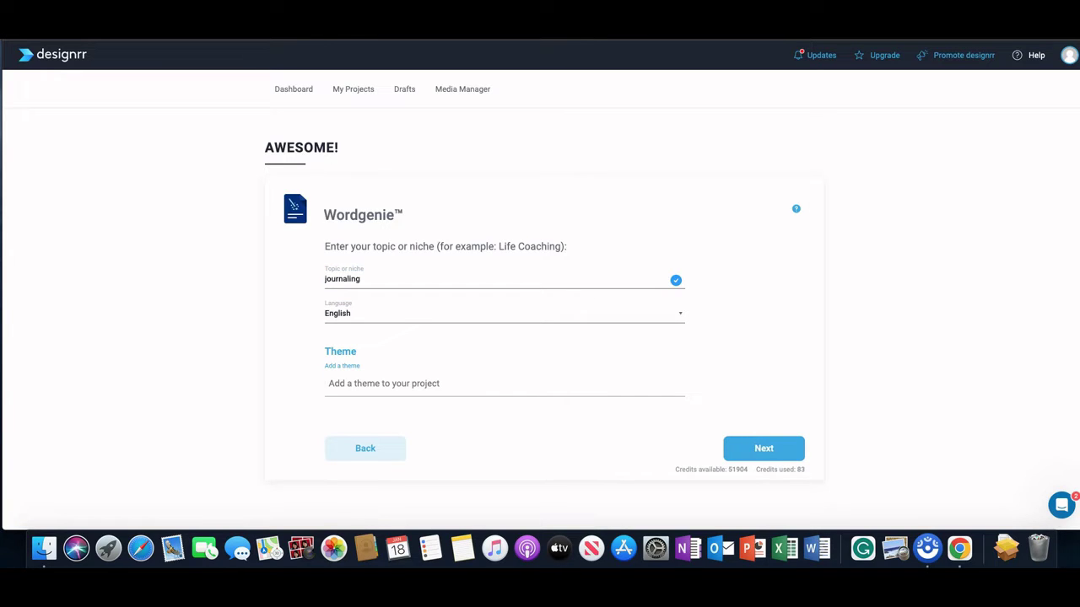
{"action": "left_click", "coordinate": [763, 449]}
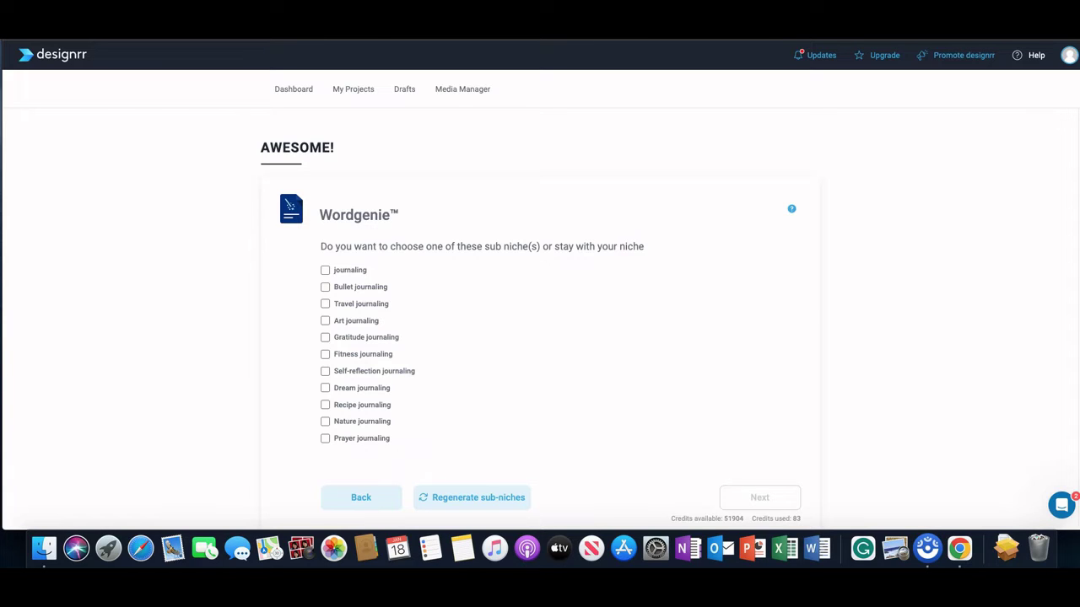
Step: Choose the Gratitude journaling sub-niche and set the book's target audience to "moms"
{"action": "left_click", "coordinate": [325, 337]}
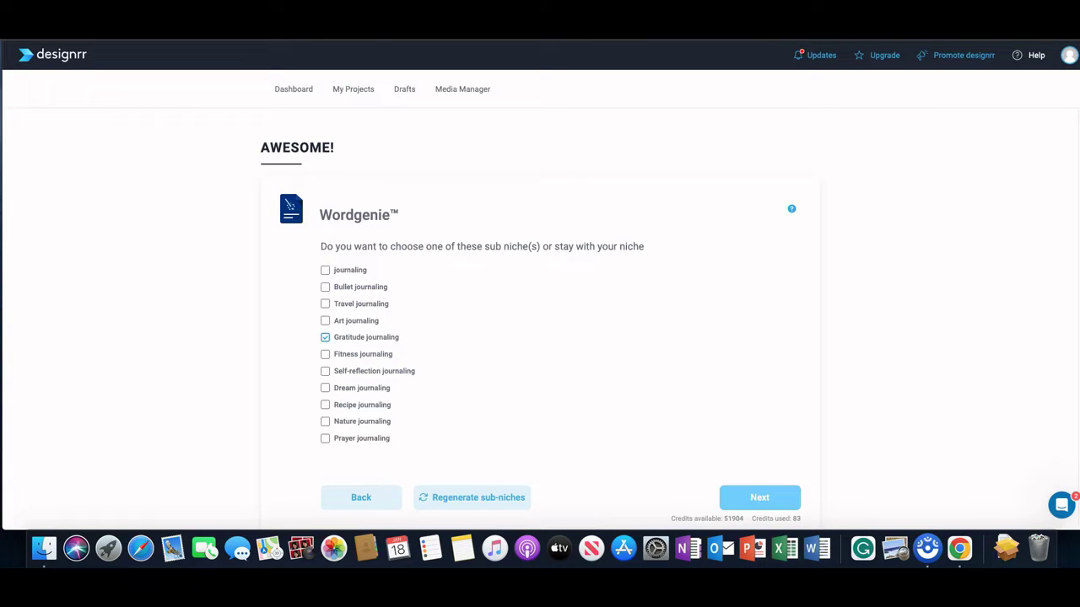
{"action": "left_click", "coordinate": [364, 293]}
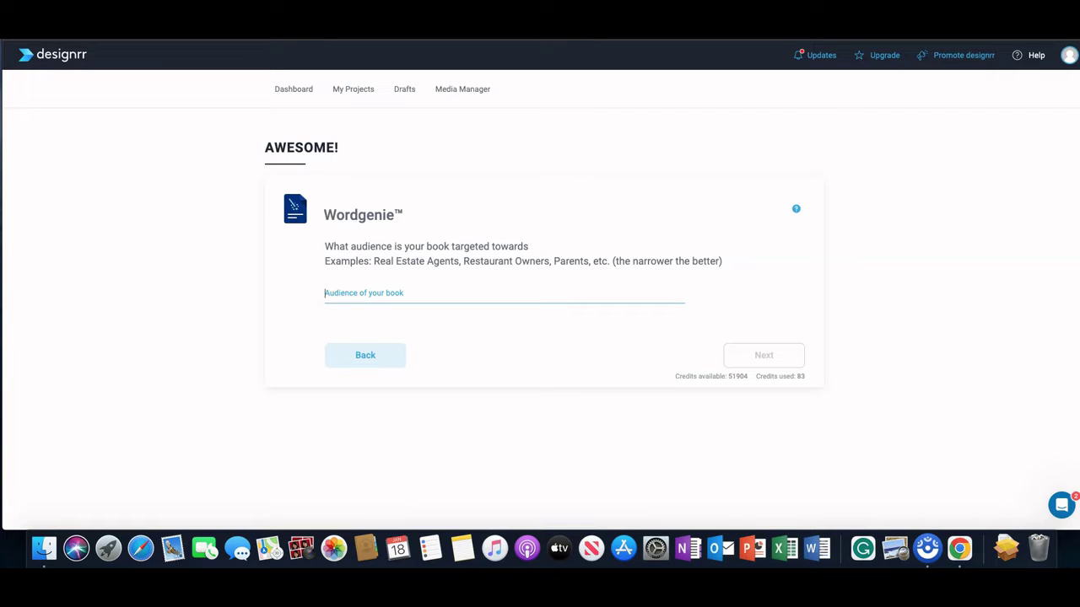
{"action": "type", "text": "moms"}
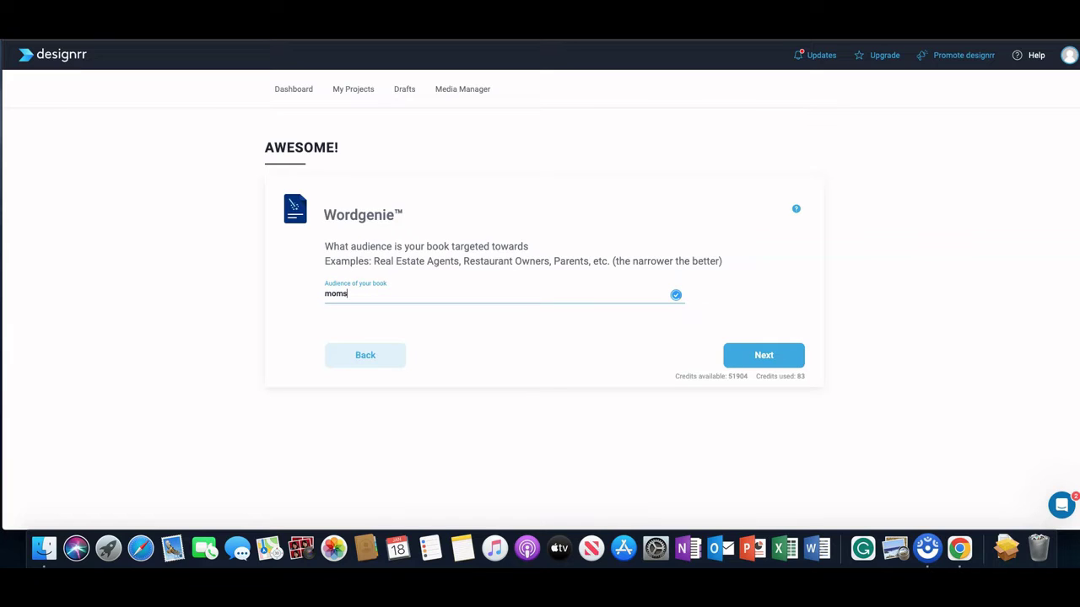
{"action": "key", "text": "Return"}
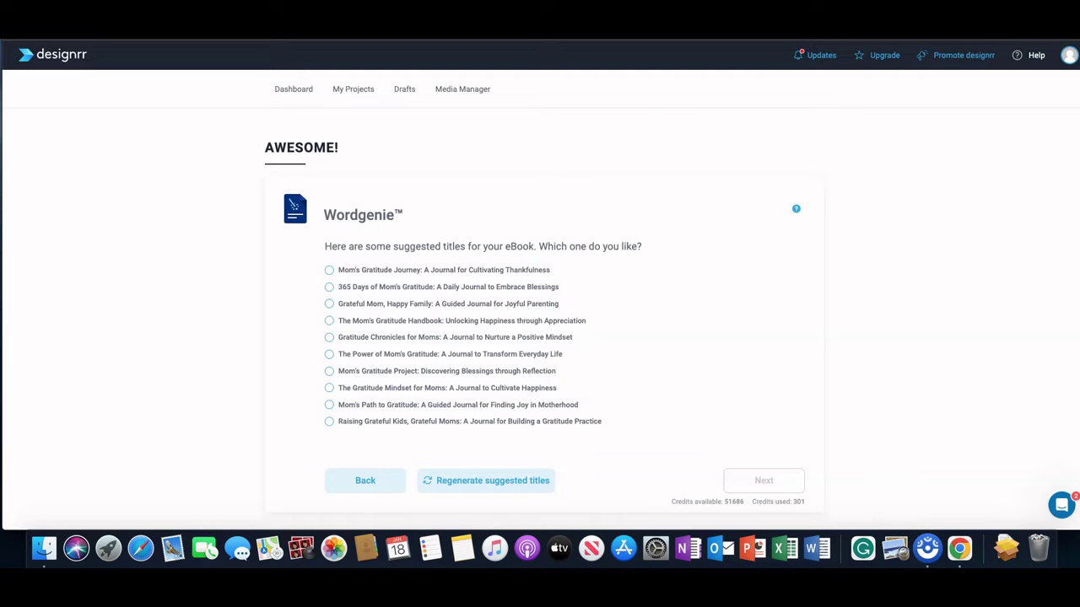
Step: Select the title "Mom's Gratitude Journey: A Journal for Cultivating Thankfulness" and review the generated chapter outline
{"action": "left_click", "coordinate": [329, 270]}
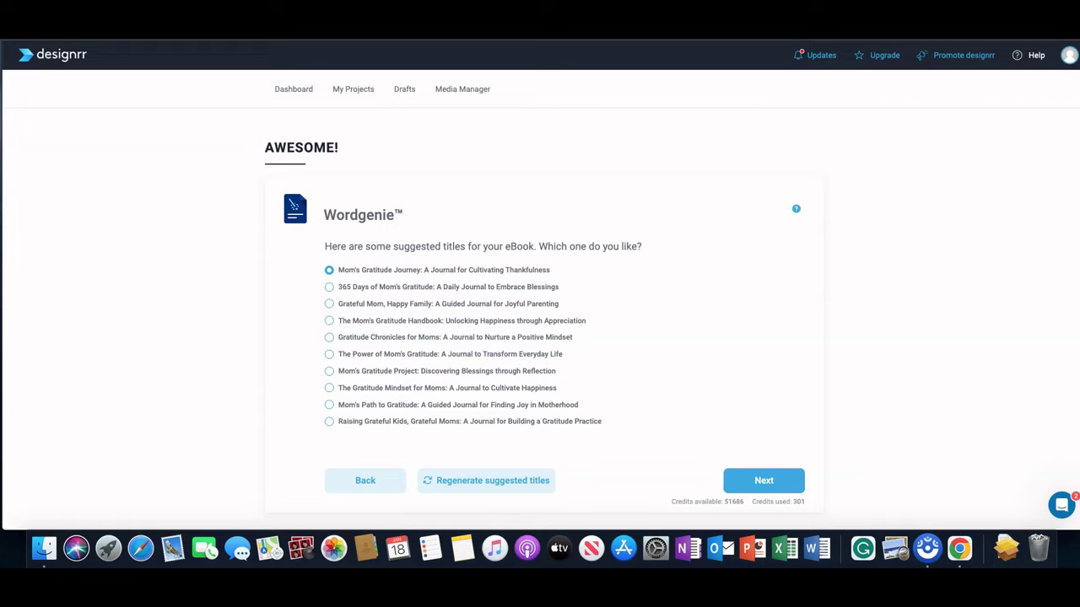
{"action": "left_click", "coordinate": [763, 481]}
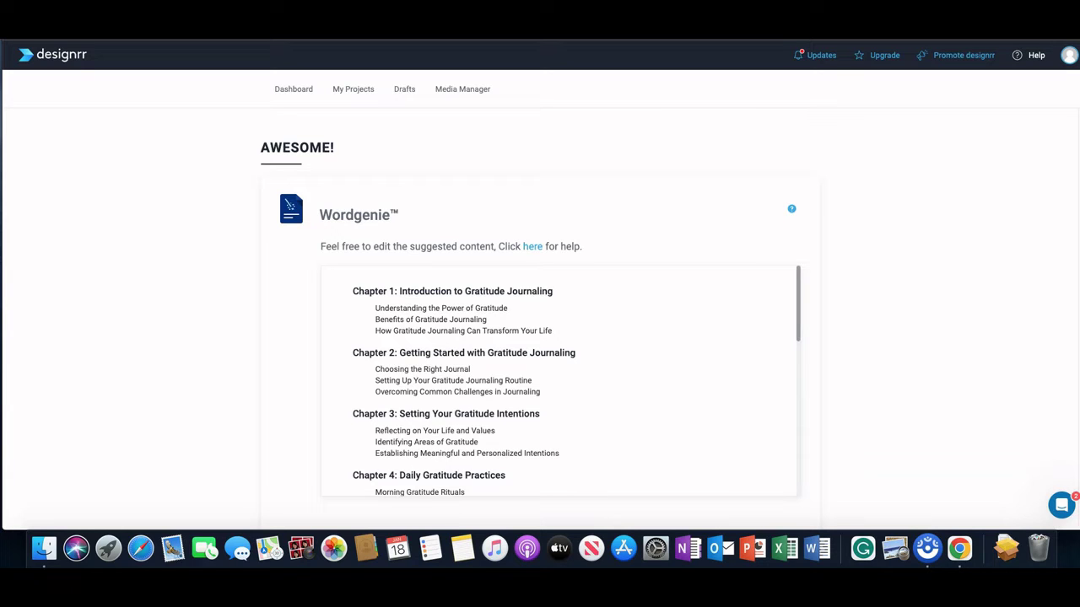
{"action": "scroll", "coordinate": [559, 382], "scroll_direction": "down", "scroll_amount": 2}
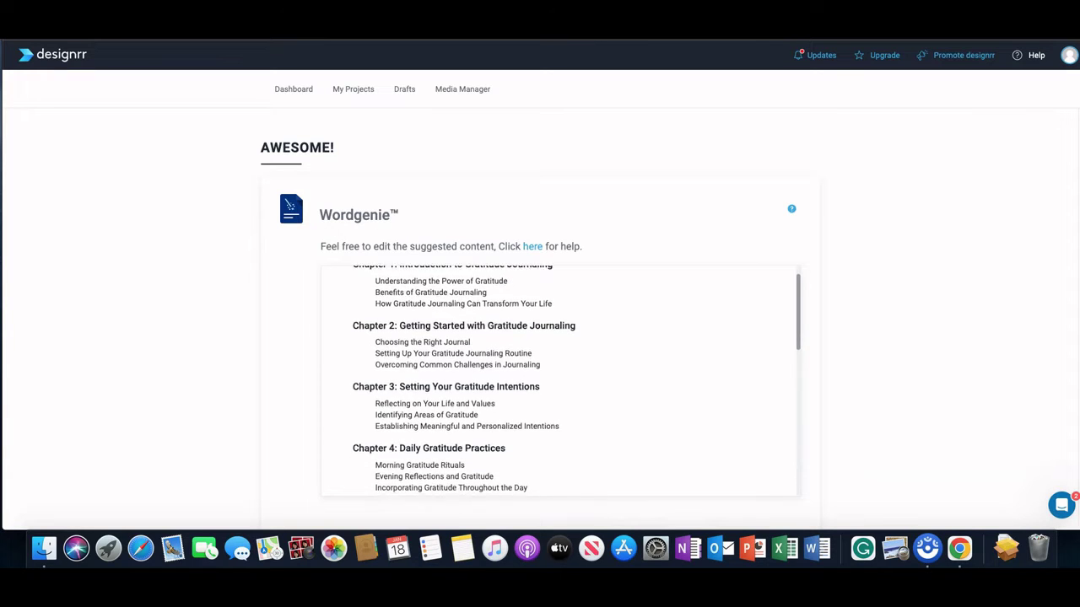
{"action": "scroll", "coordinate": [560, 381], "scroll_direction": "down", "scroll_amount": 12}
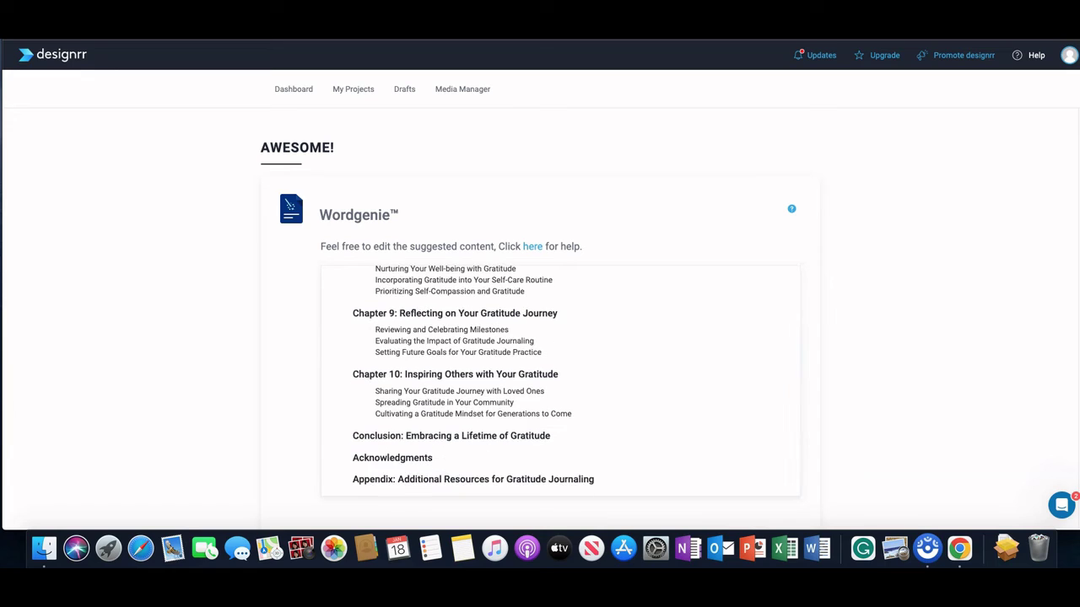
{"action": "scroll", "coordinate": [559, 381], "scroll_direction": "up", "scroll_amount": 12}
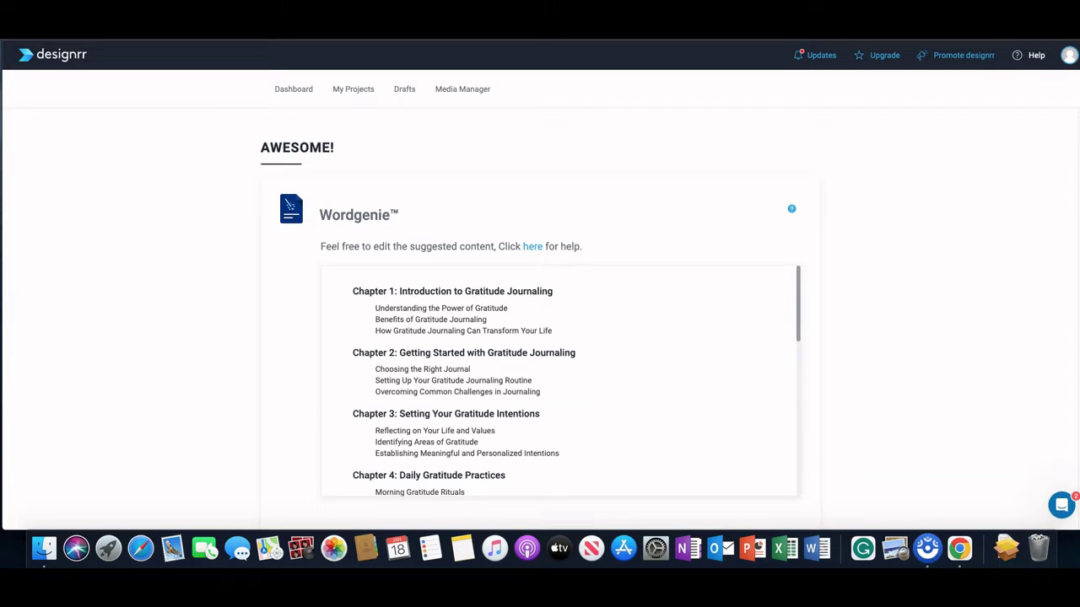
{"action": "left_click", "coordinate": [376, 309]}
{"action": "double_click", "coordinate": [504, 309]}
{"action": "left_click", "coordinate": [508, 308]}
{"action": "left_click_drag", "start_coordinate": [508, 308], "coordinate": [375, 308]}
{"action": "left_click", "coordinate": [353, 292]}
{"action": "key", "text": "Delete"}
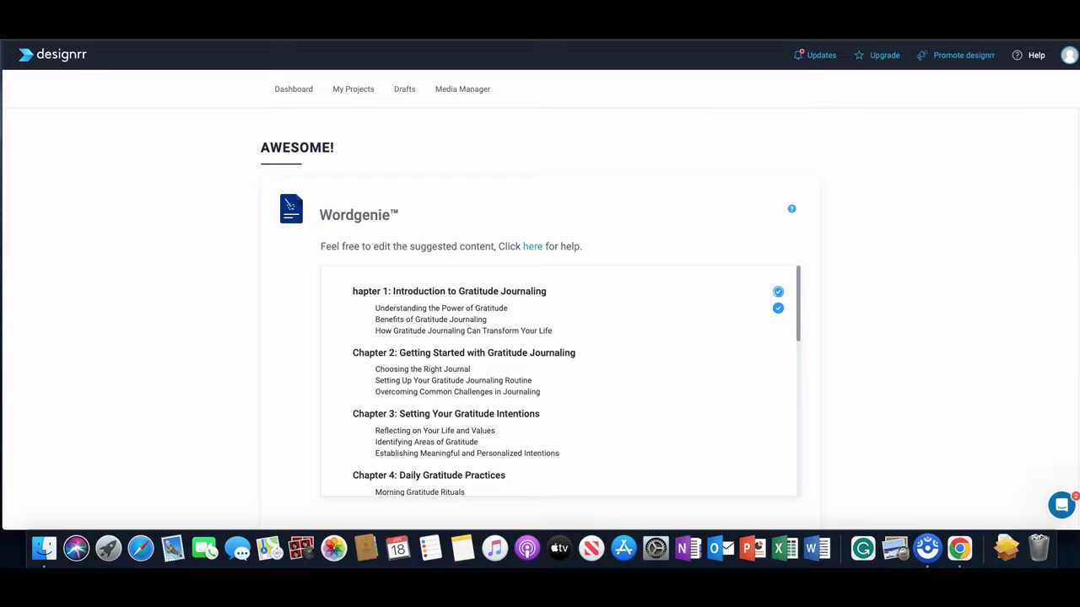
{"action": "type", "text": "C"}
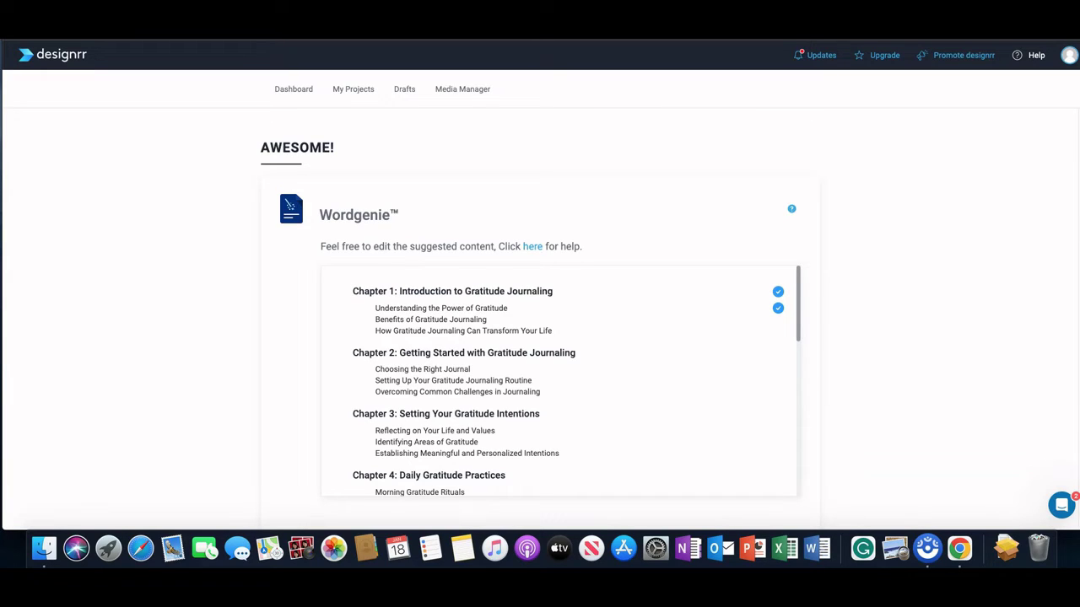
Step: Delete the "How Gratitude Journaling Can Transform Your Life" line from Chapter 1 and check the rest of the outline
{"action": "left_click", "coordinate": [375, 330]}
{"action": "key", "text": "Delete"}
{"action": "key", "text": "Delete"}
{"action": "key", "text": "Delete"}
{"action": "key", "text": "Delete"}
{"action": "key", "text": "Delete"}
{"action": "key", "text": "Delete"}
{"action": "key", "text": "Delete"}
{"action": "key", "text": "Delete"}
{"action": "key", "text": "Delete"}
{"action": "key", "text": "Delete"}
{"action": "key", "text": "Delete"}
{"action": "key", "text": "Delete"}
{"action": "key", "text": "Delete"}
{"action": "key", "text": "Delete"}
{"action": "key", "text": "Delete"}
{"action": "key", "text": "Delete"}
{"action": "key", "text": "Delete"}
{"action": "key", "text": "Delete"}
{"action": "key", "text": "Delete"}
{"action": "key", "text": "Delete"}
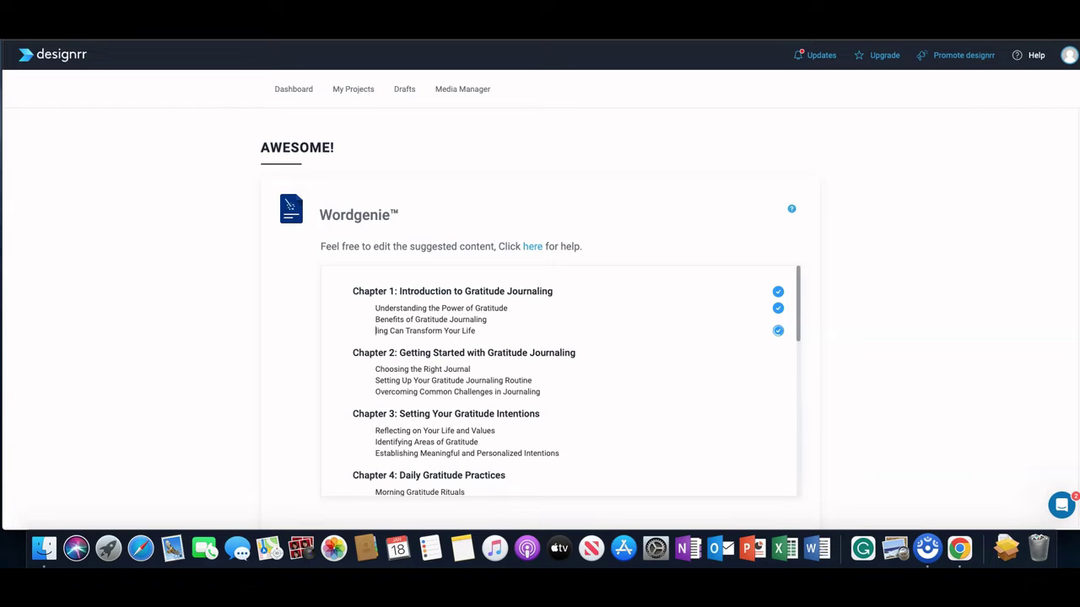
{"action": "key", "text": "Delete"}
{"action": "key", "text": "Delete"}
{"action": "key", "text": "Delete"}
{"action": "key", "text": "Delete"}
{"action": "key", "text": "Delete"}
{"action": "key", "text": "Delete"}
{"action": "key", "text": "Delete"}
{"action": "key", "text": "Delete"}
{"action": "key", "text": "Delete"}
{"action": "key", "text": "Delete"}
{"action": "key", "text": "Delete"}
{"action": "key", "text": "Delete"}
{"action": "key", "text": "Delete"}
{"action": "key", "text": "Delete"}
{"action": "key", "text": "Delete"}
{"action": "key", "text": "Delete"}
{"action": "key", "text": "Delete"}
{"action": "key", "text": "Delete"}
{"action": "key", "text": "Delete"}
{"action": "key", "text": "Delete"}
{"action": "key", "text": "Delete"}
{"action": "key", "text": "Delete"}
{"action": "key", "text": "Delete"}
{"action": "key", "text": "Delete"}
{"action": "key", "text": "Delete"}
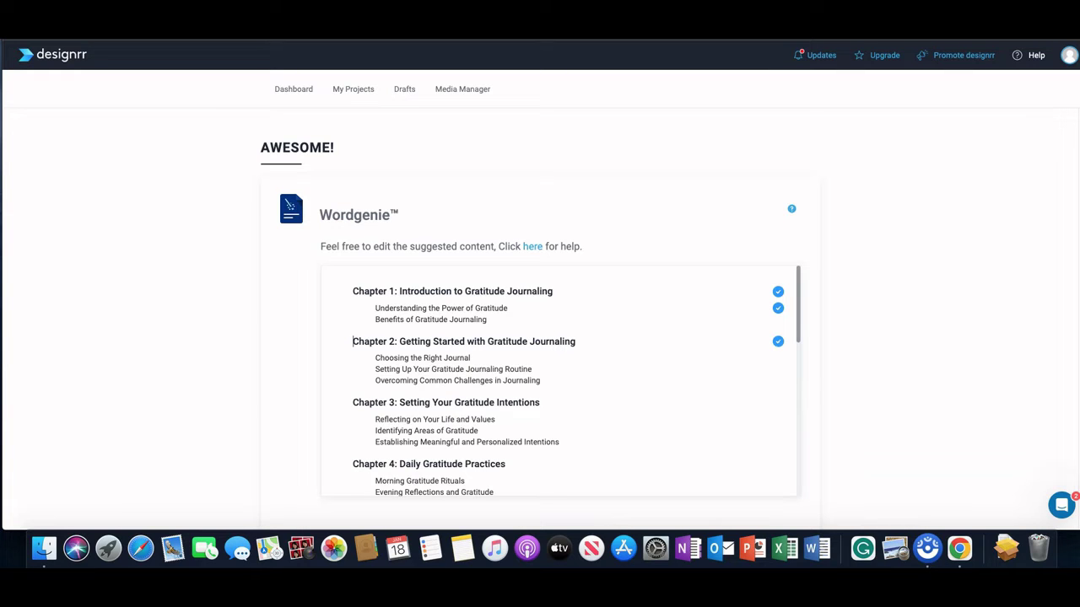
{"action": "scroll", "coordinate": [560, 381], "scroll_direction": "down", "scroll_amount": 15}
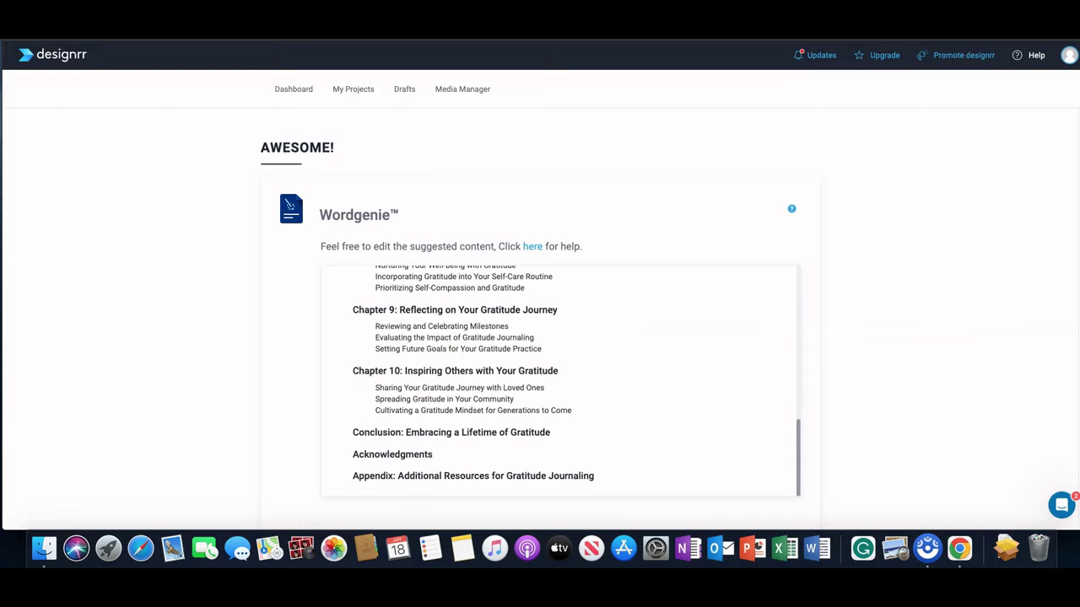
{"action": "scroll", "coordinate": [560, 382], "scroll_direction": "up", "scroll_amount": 15}
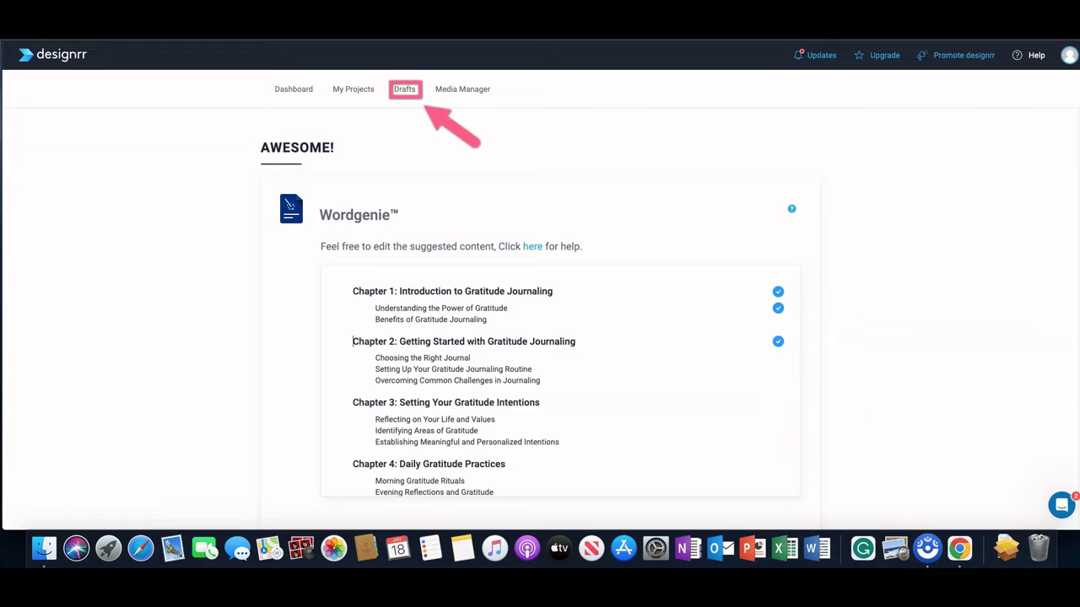
Step: Go to the saved drafts and create a project from "Mom's Gratitude Journey: A Journal for Cultivating Thankfulness"
{"action": "left_click", "coordinate": [405, 89]}
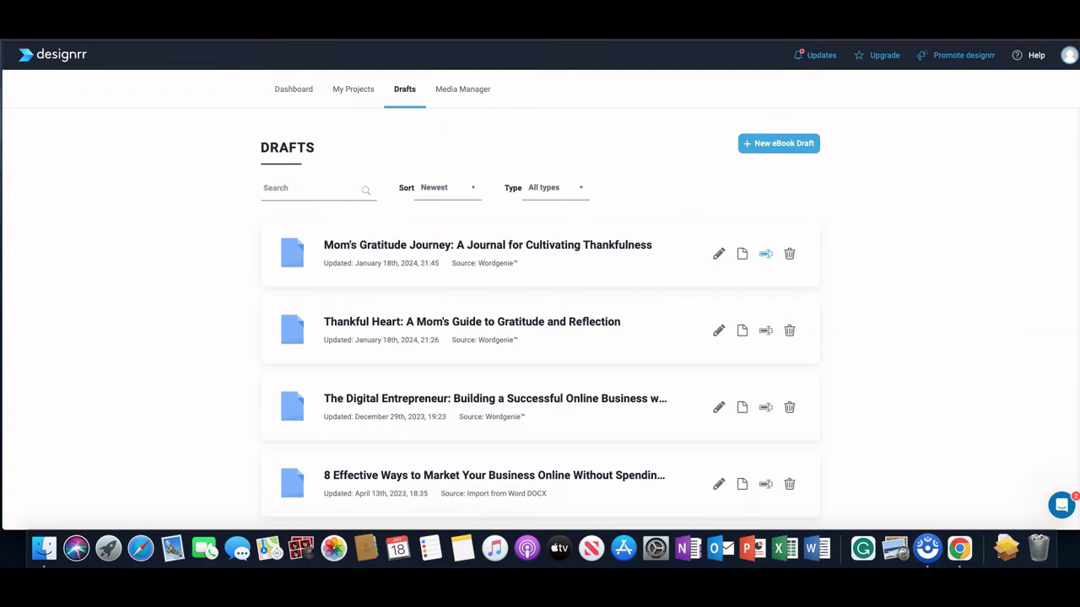
{"action": "left_click", "coordinate": [765, 253]}
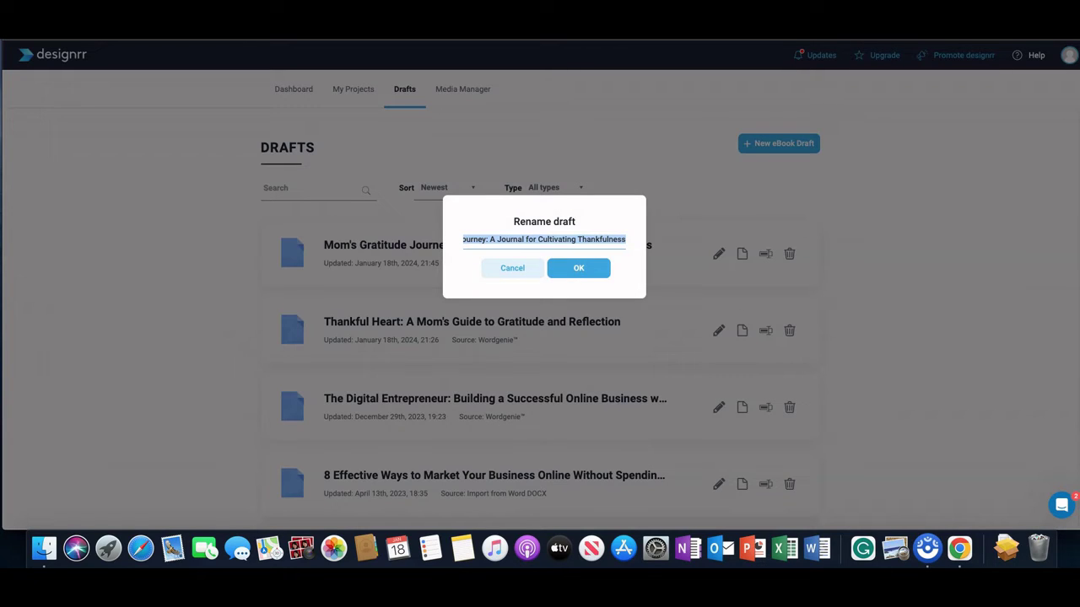
{"action": "left_click", "coordinate": [512, 268]}
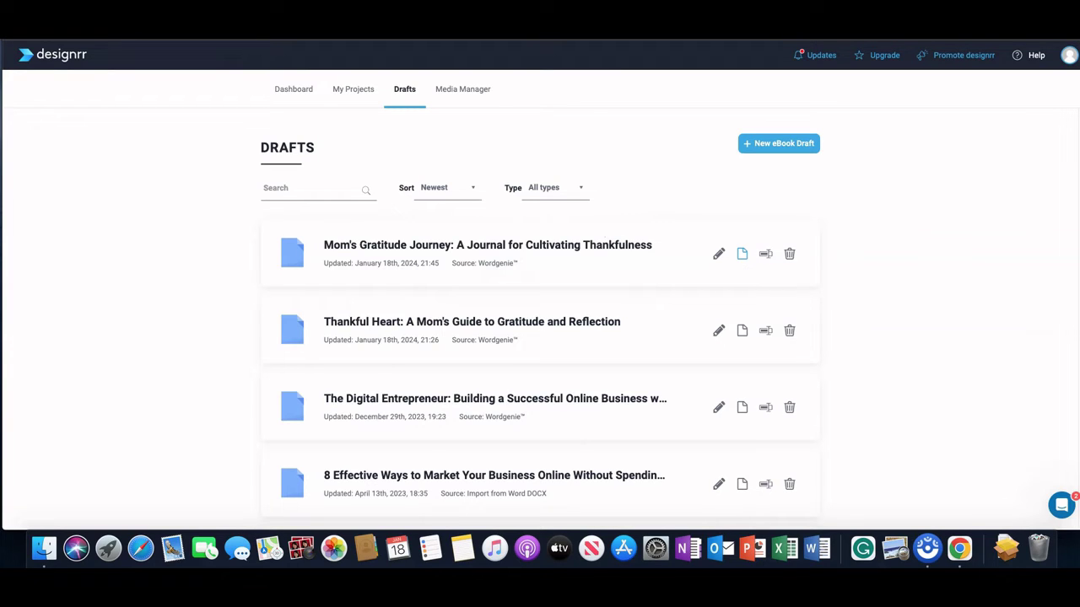
{"action": "left_click", "coordinate": [741, 254]}
{"action": "left_click", "coordinate": [765, 329]}
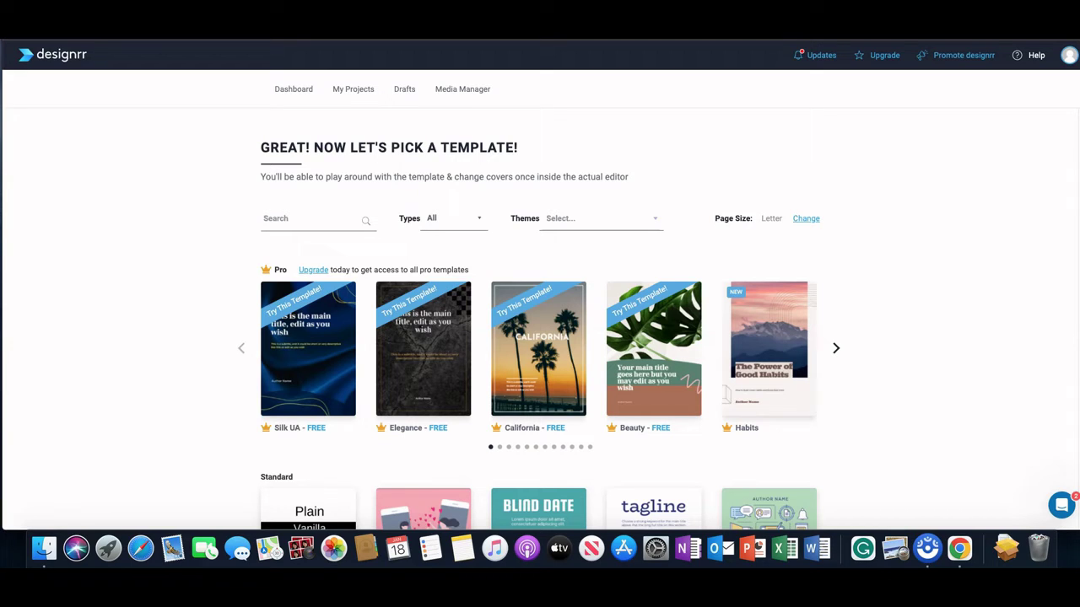
Step: Browse the Pro and Standard template covers for one that suits a gratitude journaling eBook
{"action": "scroll", "coordinate": [540, 321], "scroll_direction": "down", "scroll_amount": 3}
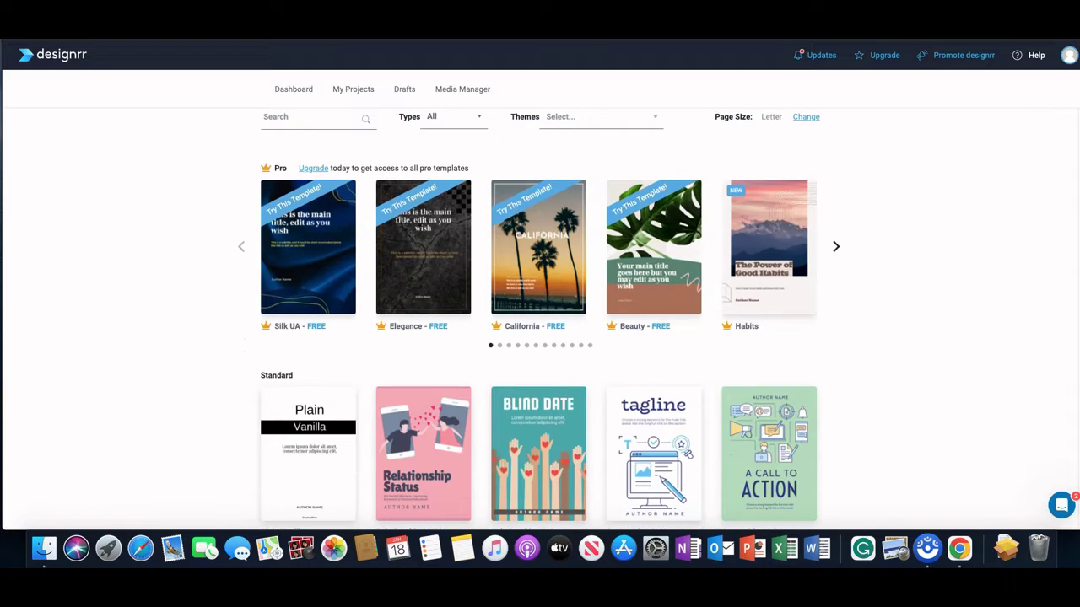
{"action": "scroll", "coordinate": [540, 321], "scroll_direction": "down", "scroll_amount": 2}
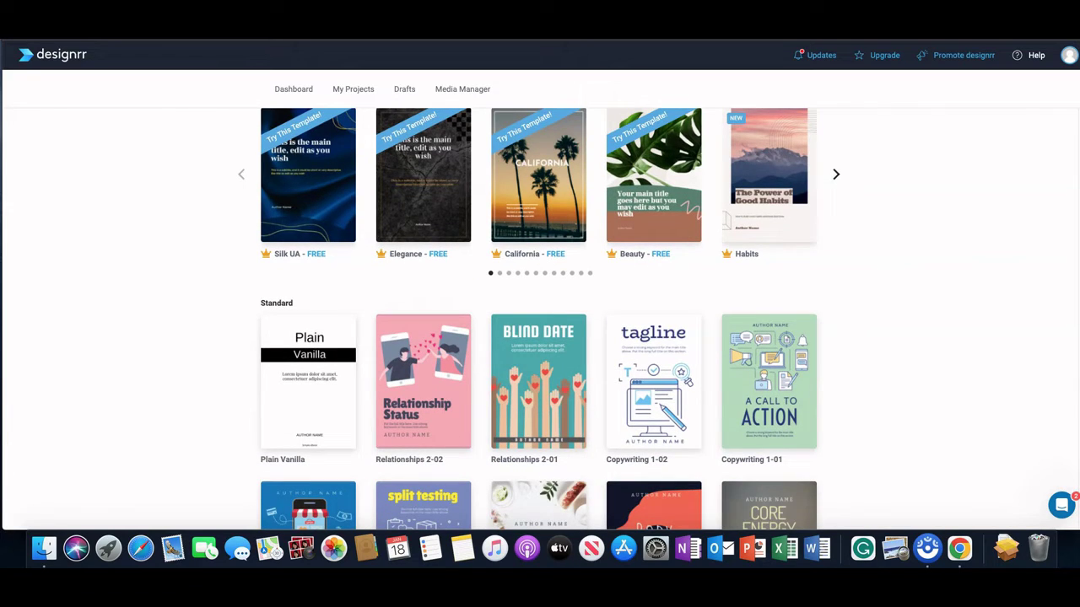
{"action": "scroll", "coordinate": [540, 321], "scroll_direction": "down", "scroll_amount": 4}
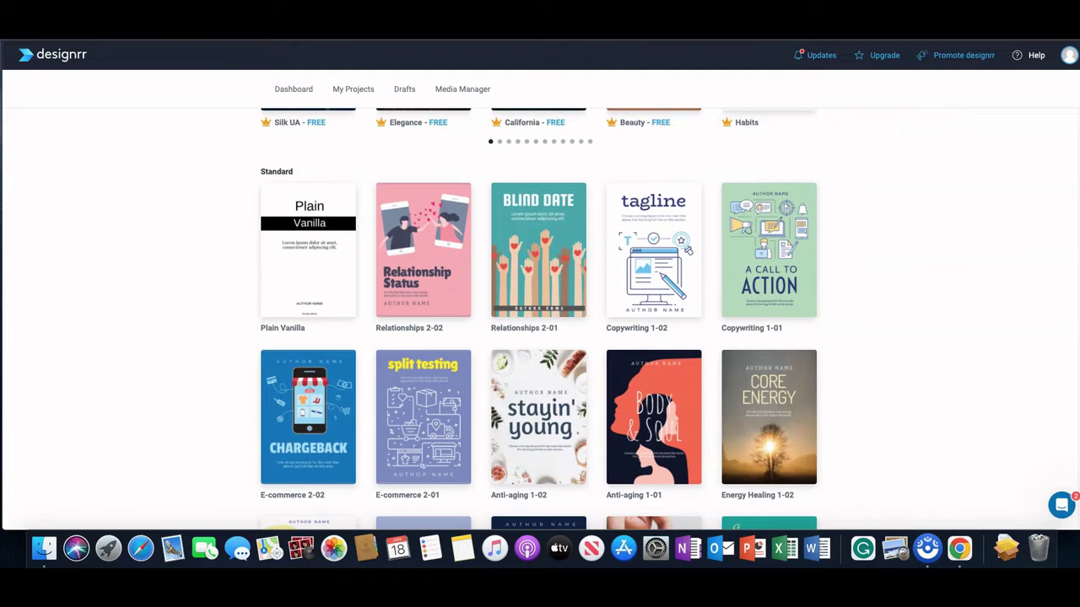
{"action": "scroll", "coordinate": [540, 321], "scroll_direction": "down", "scroll_amount": 3}
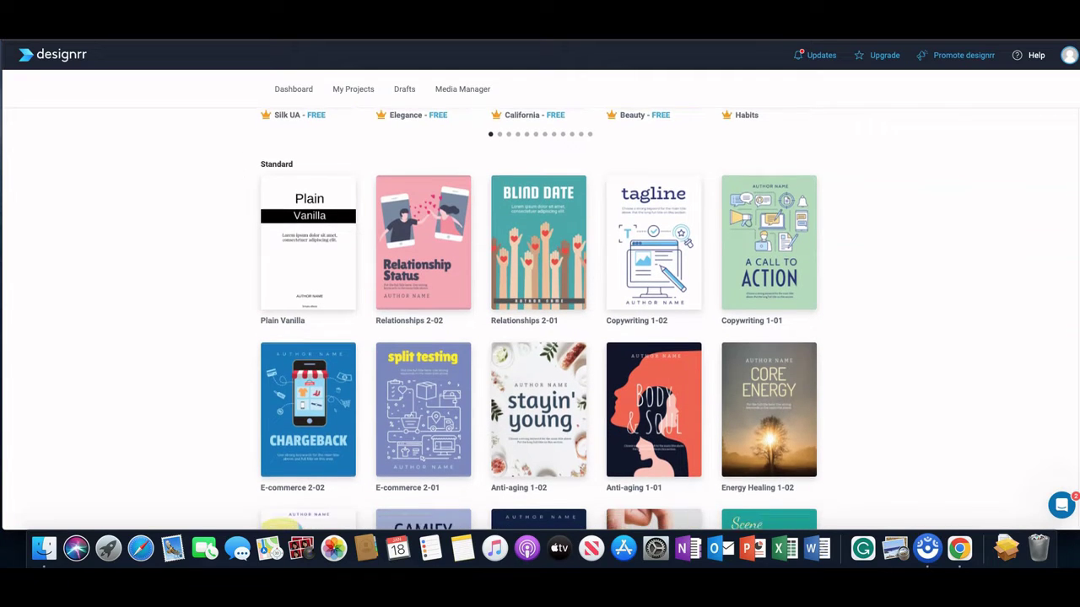
{"action": "scroll", "coordinate": [540, 321], "scroll_direction": "down", "scroll_amount": 3}
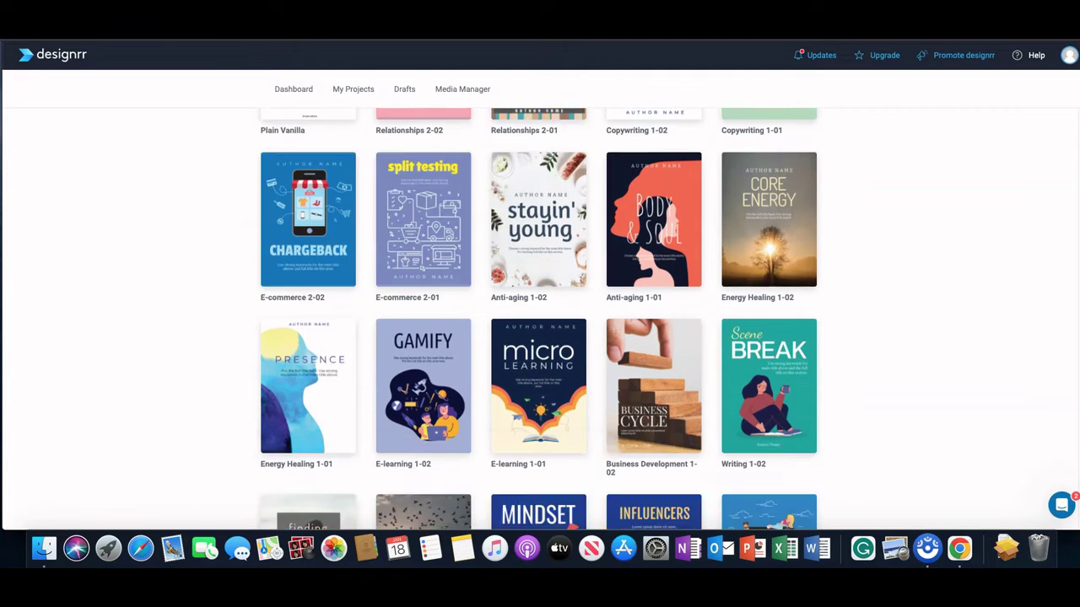
{"action": "scroll", "coordinate": [540, 321], "scroll_direction": "down", "scroll_amount": 5}
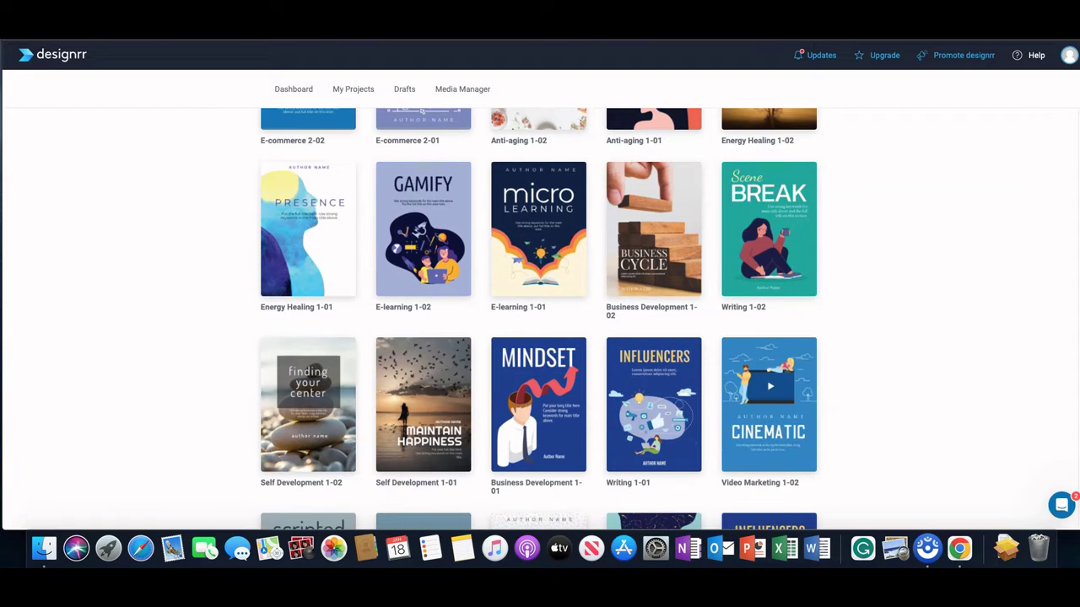
{"action": "scroll", "coordinate": [540, 321], "scroll_direction": "down", "scroll_amount": 3}
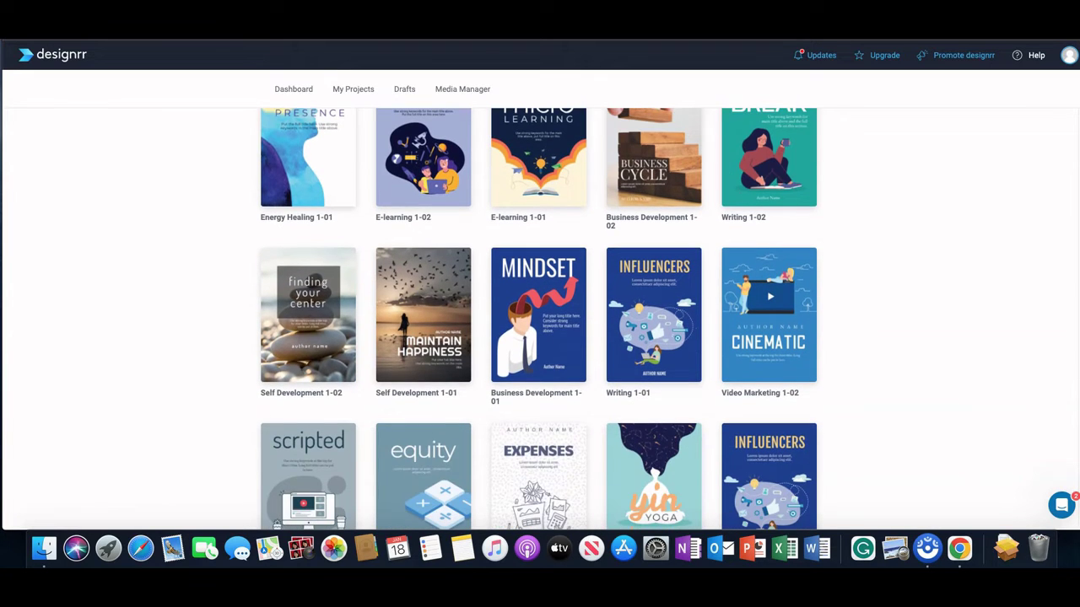
{"action": "scroll", "coordinate": [540, 320], "scroll_direction": "down", "scroll_amount": 13}
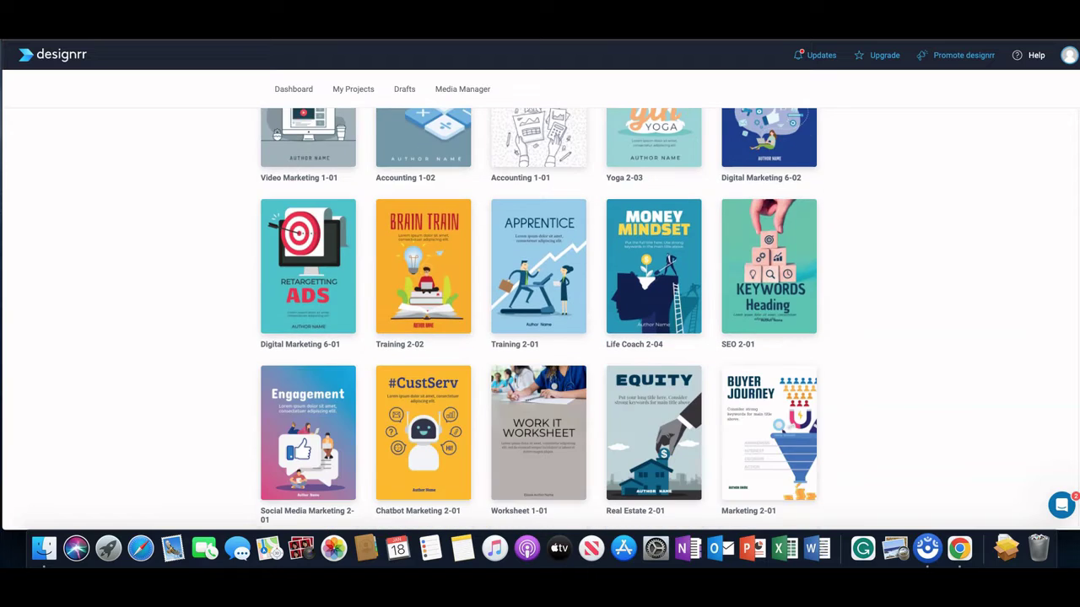
{"action": "scroll", "coordinate": [540, 321], "scroll_direction": "down", "scroll_amount": 13}
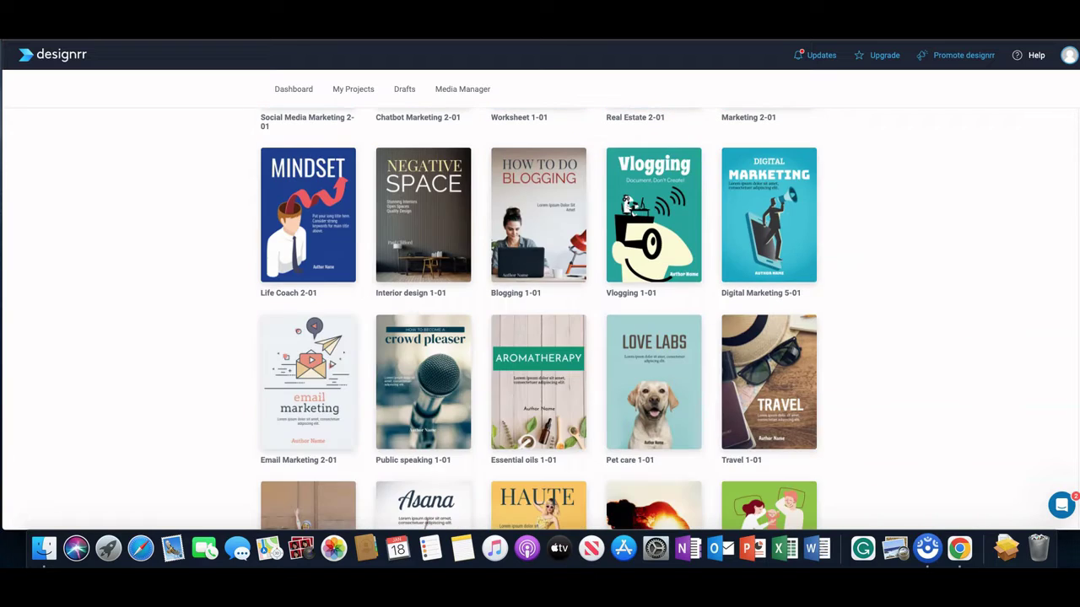
{"action": "scroll", "coordinate": [540, 321], "scroll_direction": "down", "scroll_amount": 7}
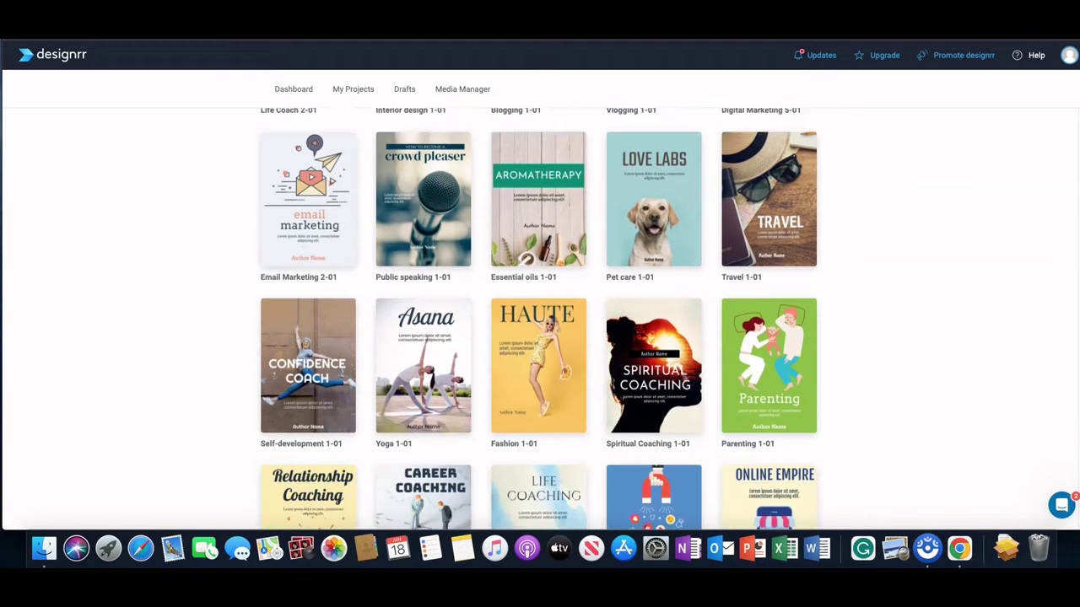
{"action": "scroll", "coordinate": [540, 321], "scroll_direction": "down", "scroll_amount": 13}
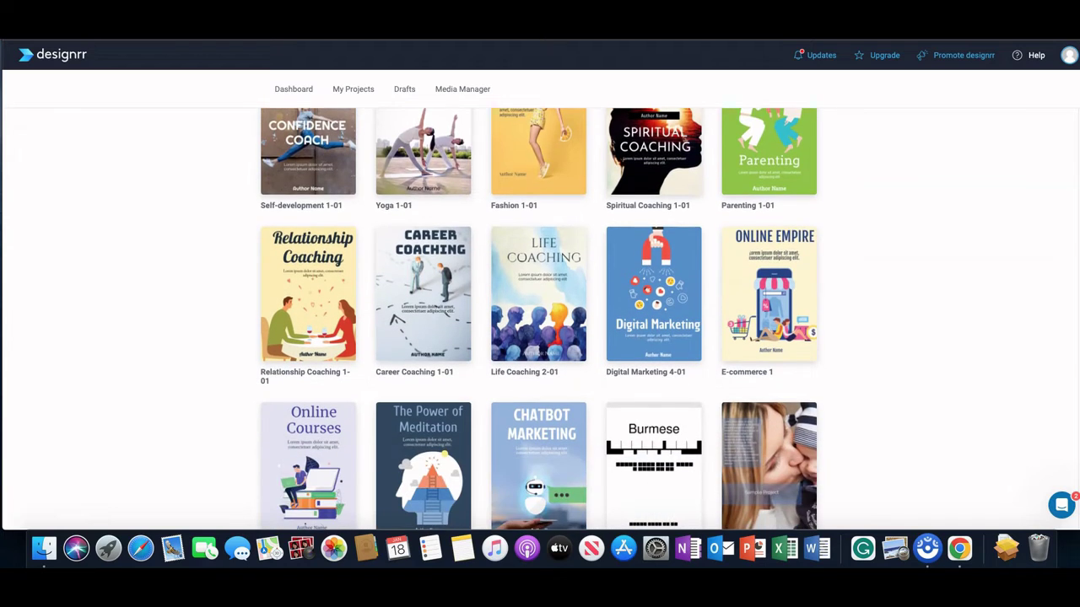
{"action": "scroll", "coordinate": [540, 321], "scroll_direction": "down", "scroll_amount": 7}
{"action": "scroll", "coordinate": [540, 320], "scroll_direction": "down", "scroll_amount": 6}
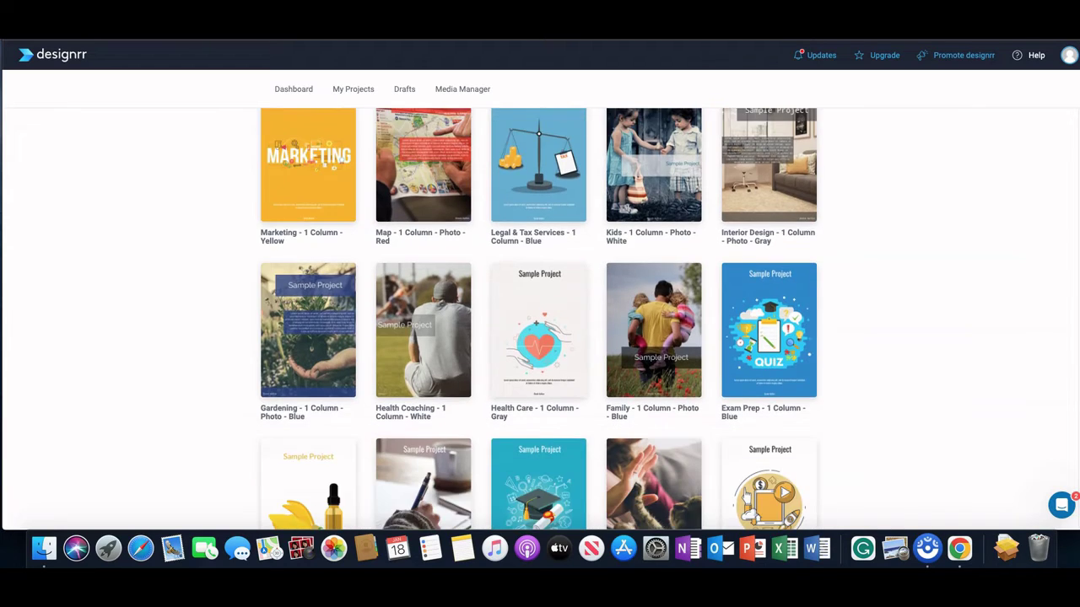
{"action": "scroll", "coordinate": [540, 321], "scroll_direction": "down", "scroll_amount": 6}
{"action": "scroll", "coordinate": [540, 321], "scroll_direction": "down", "scroll_amount": 10}
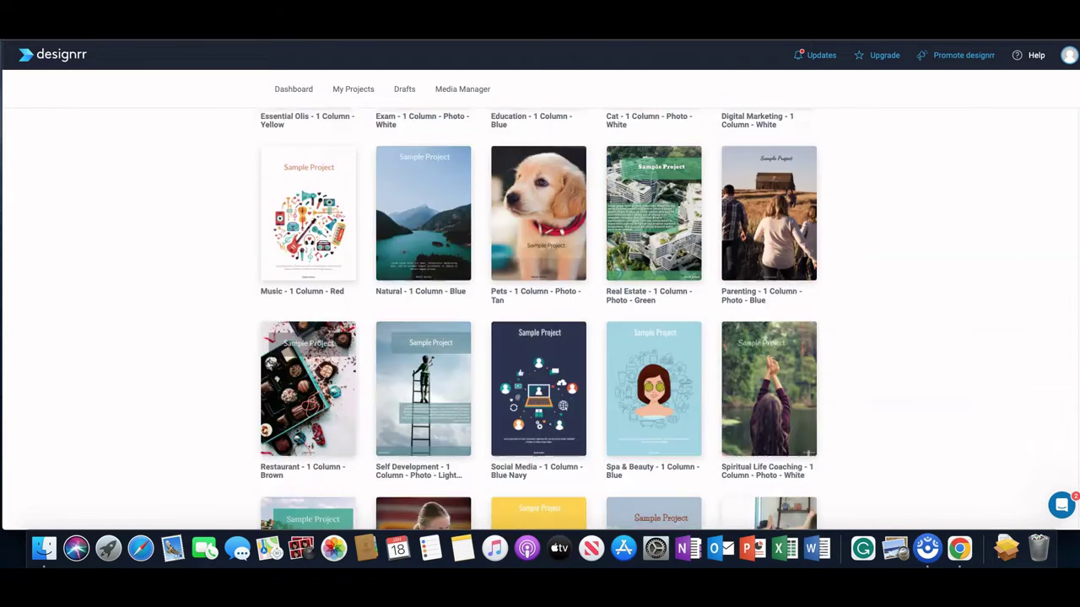
{"action": "scroll", "coordinate": [540, 320], "scroll_direction": "up", "scroll_amount": 10}
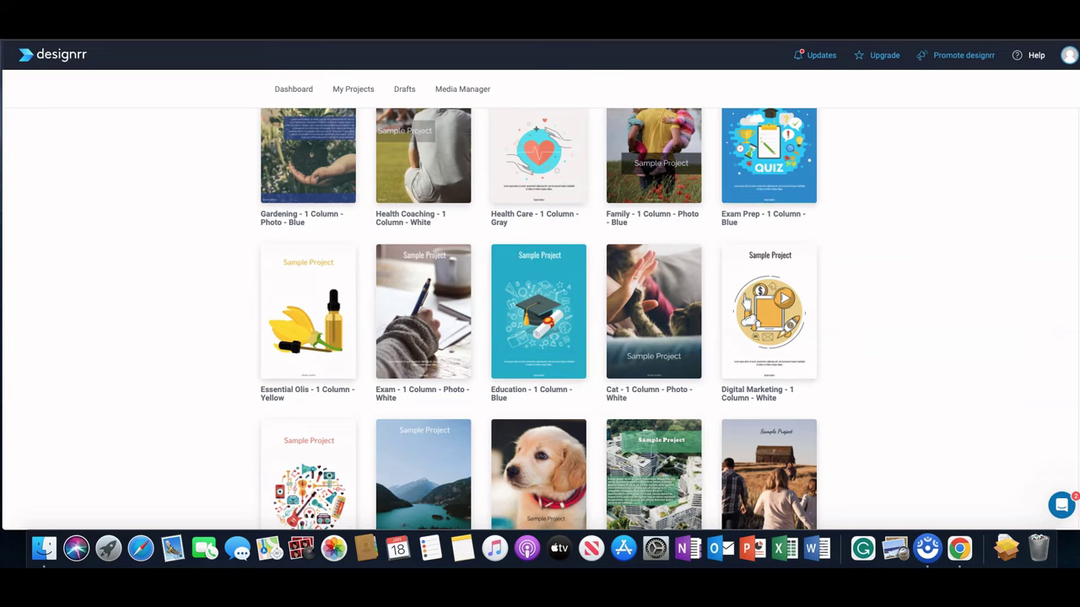
{"action": "scroll", "coordinate": [539, 320], "scroll_direction": "down", "scroll_amount": 18}
{"action": "mouse_move", "coordinate": [769, 256]}
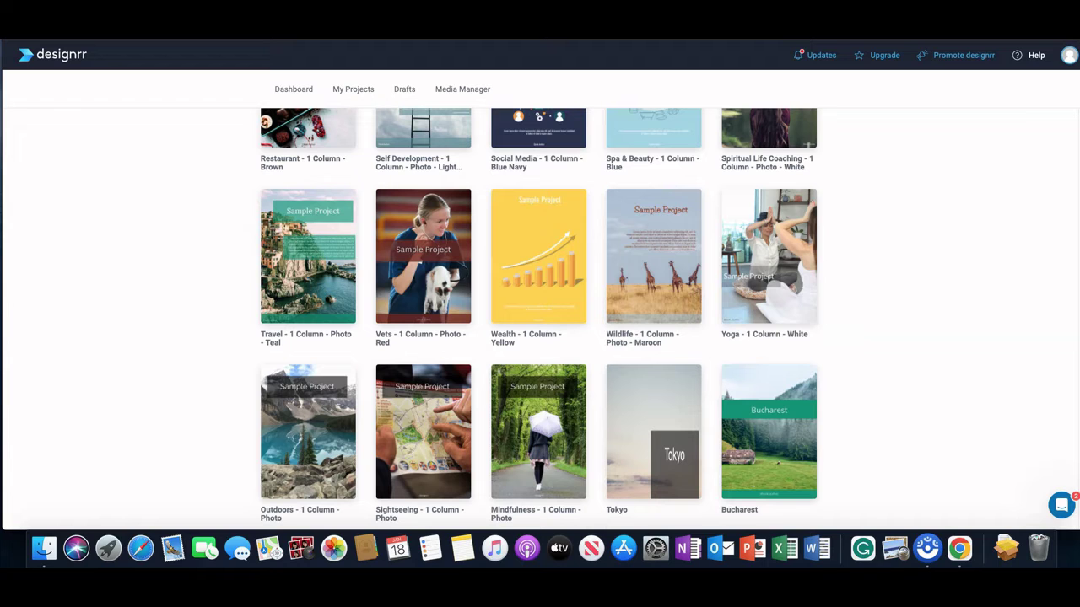
Step: Preview the pages of the Self Development 1-02 template and use it for the project
{"action": "scroll", "coordinate": [539, 319], "scroll_direction": "up", "scroll_amount": 12}
{"action": "scroll", "coordinate": [539, 319], "scroll_direction": "up", "scroll_amount": 15}
{"action": "scroll", "coordinate": [539, 319], "scroll_direction": "up", "scroll_amount": 3}
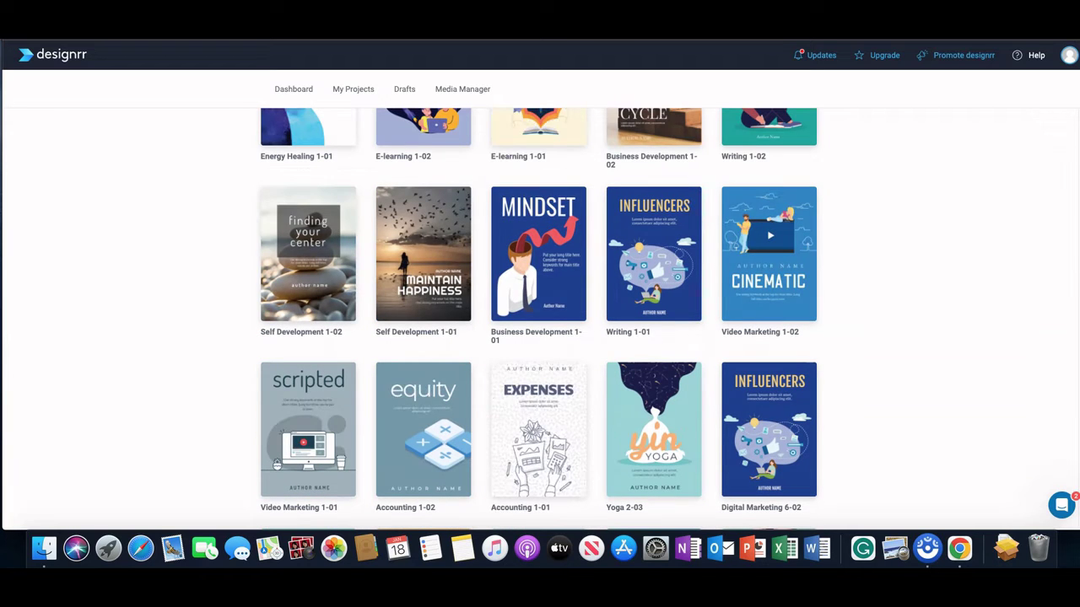
{"action": "left_click", "coordinate": [307, 265]}
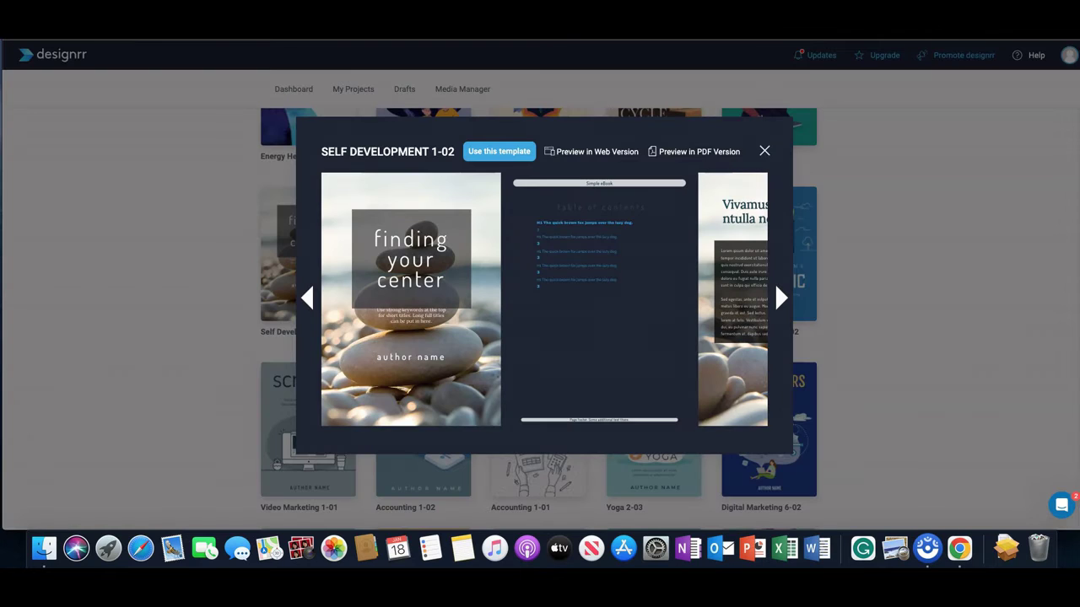
{"action": "left_click", "coordinate": [774, 283]}
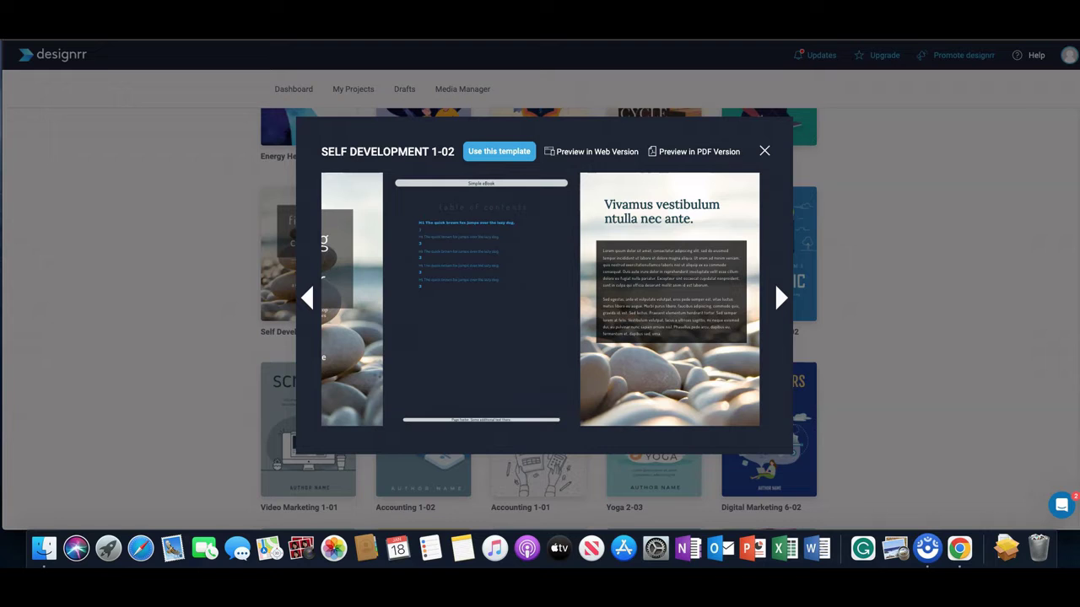
{"action": "left_click", "coordinate": [774, 283]}
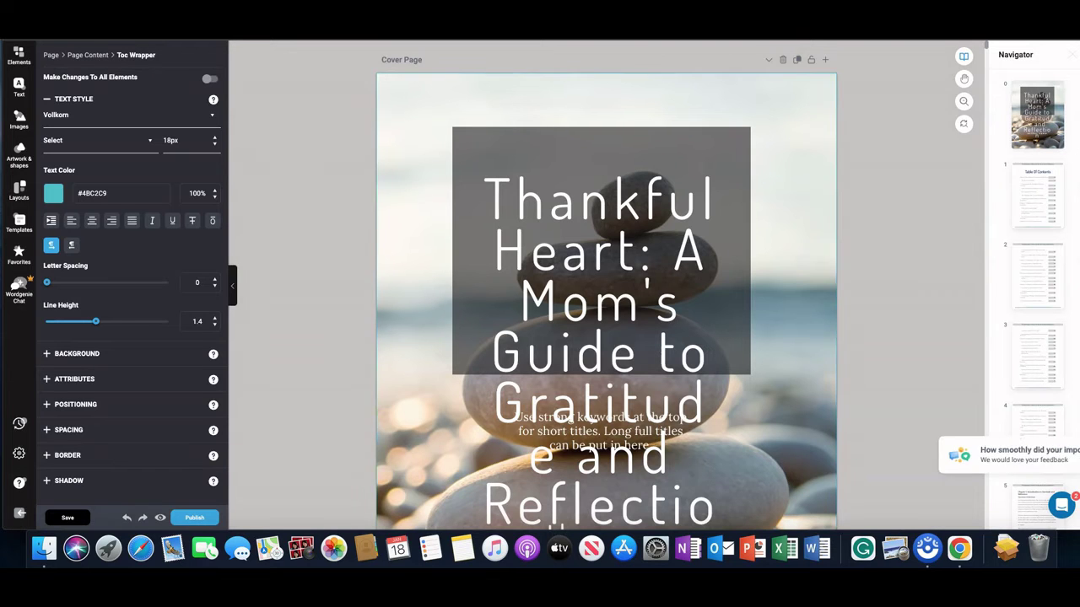
Step: Review the imported eBook's cover, table of contents and first chapter pages in the editor
{"action": "scroll", "coordinate": [606, 287], "scroll_direction": "down", "scroll_amount": 2}
{"action": "scroll", "coordinate": [606, 286], "scroll_direction": "down", "scroll_amount": 10}
{"action": "scroll", "coordinate": [606, 286], "scroll_direction": "down", "scroll_amount": 10}
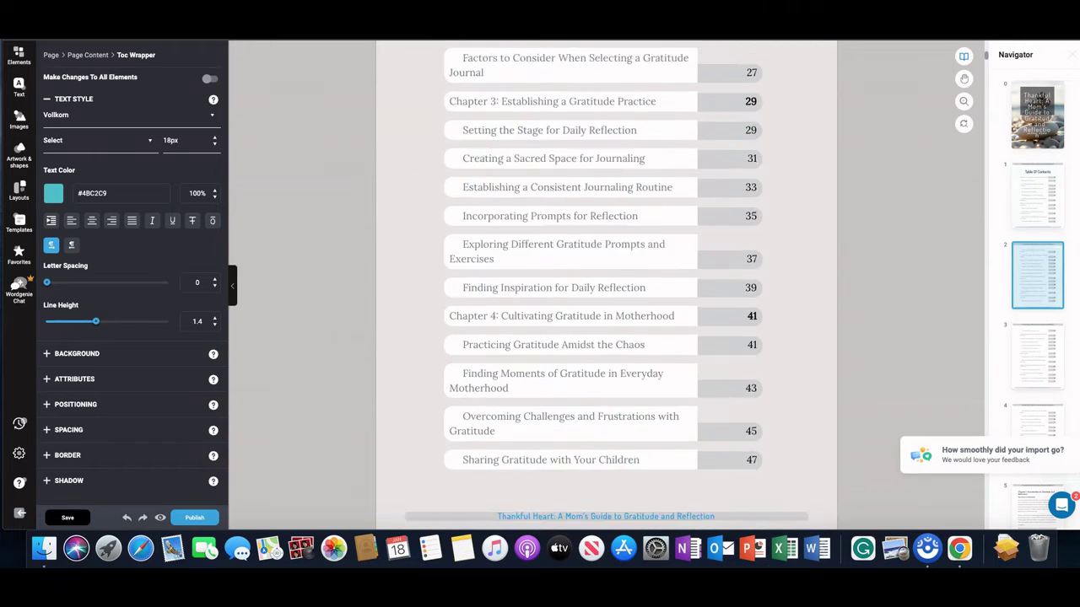
{"action": "scroll", "coordinate": [606, 286], "scroll_direction": "down", "scroll_amount": 10}
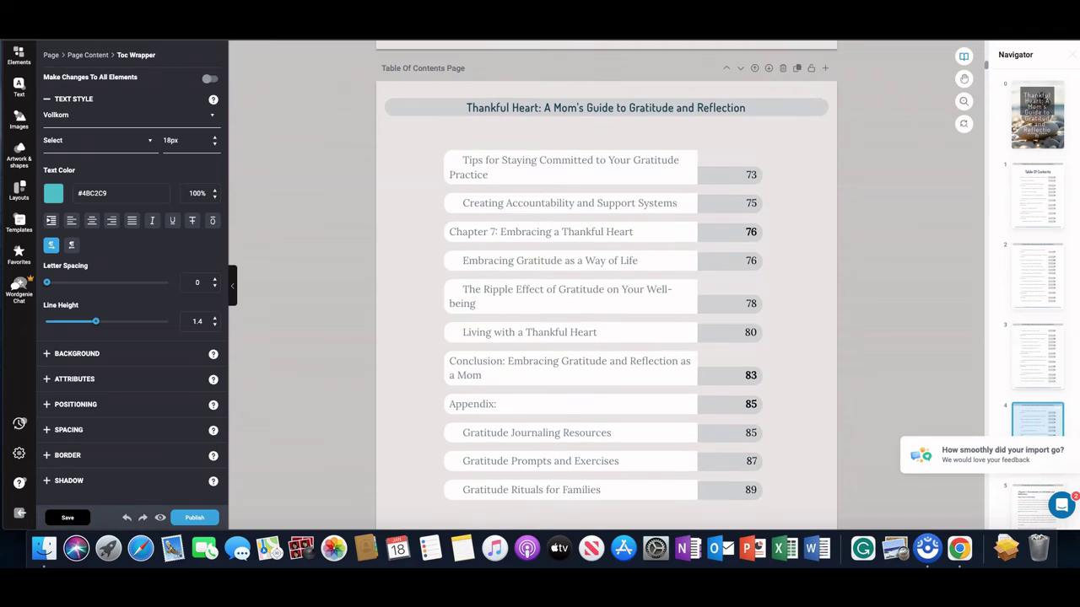
{"action": "scroll", "coordinate": [732, 334], "scroll_direction": "up", "scroll_amount": 1}
{"action": "scroll", "coordinate": [607, 286], "scroll_direction": "down", "scroll_amount": 15}
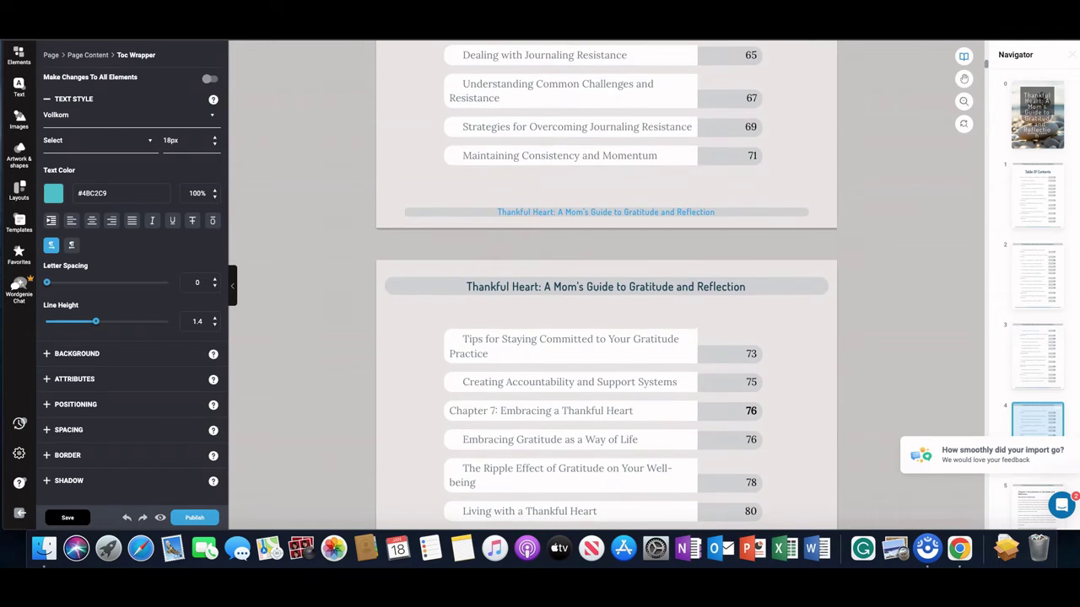
{"action": "scroll", "coordinate": [607, 286], "scroll_direction": "down", "scroll_amount": 15}
{"action": "scroll", "coordinate": [606, 286], "scroll_direction": "down", "scroll_amount": 15}
{"action": "scroll", "coordinate": [606, 286], "scroll_direction": "down", "scroll_amount": 15}
{"action": "scroll", "coordinate": [606, 286], "scroll_direction": "up", "scroll_amount": 15}
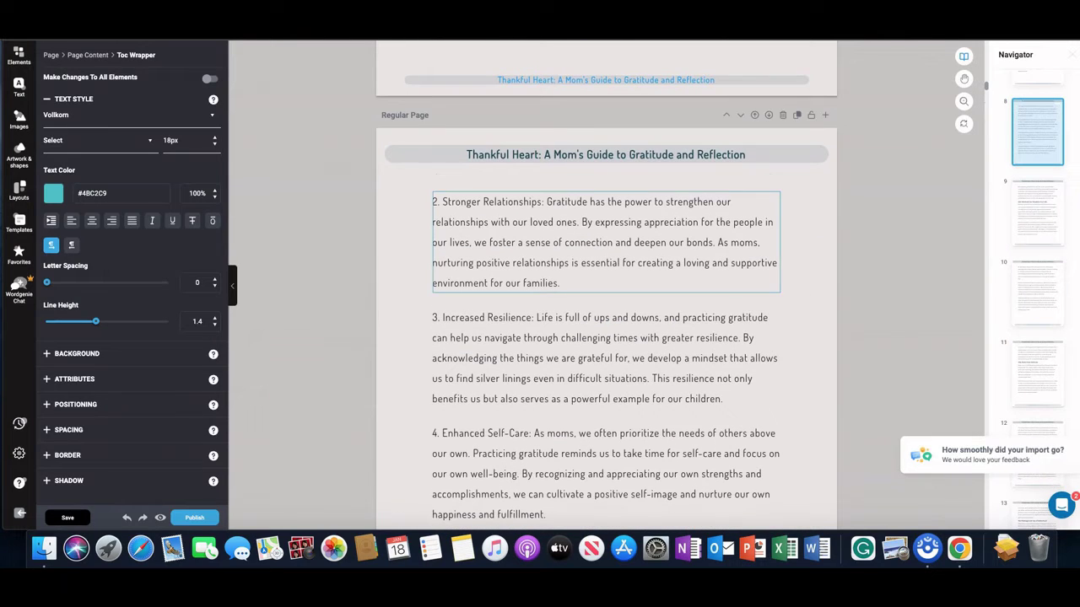
Step: Try editing the paragraph beginning "One powerful tool" by inserting a few g's before "allow us", and delete them again
{"action": "scroll", "coordinate": [606, 286], "scroll_direction": "up", "scroll_amount": 10}
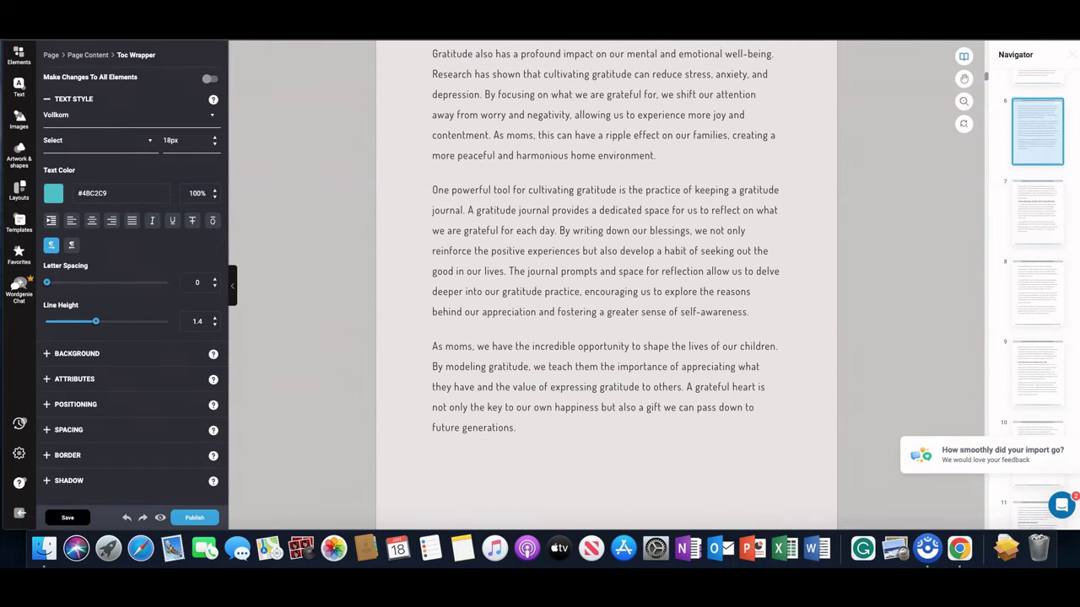
{"action": "left_click", "coordinate": [698, 271]}
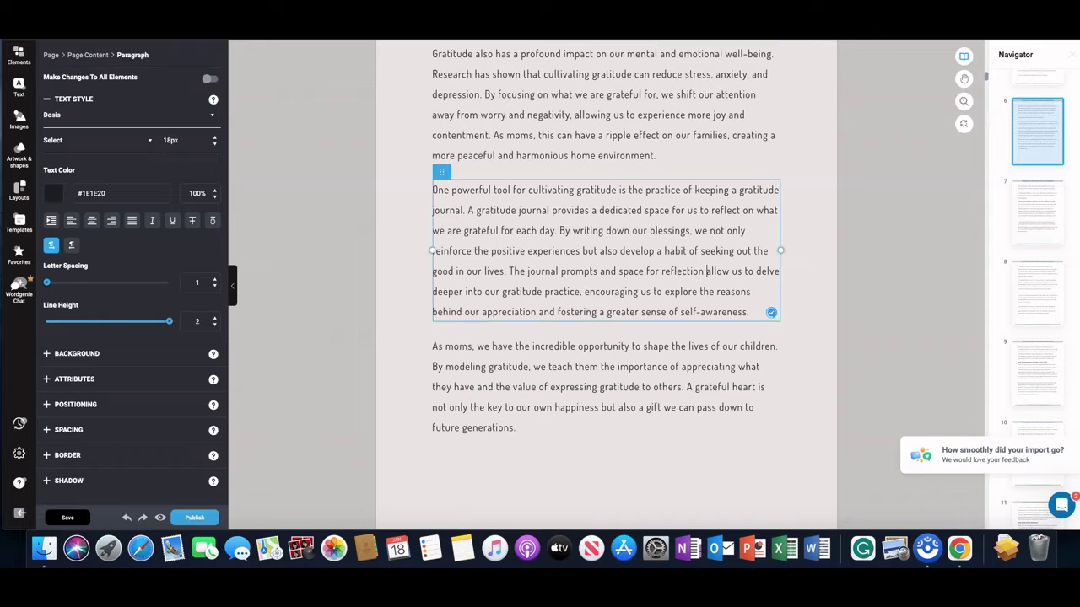
{"action": "type", "text": "ggggg"}
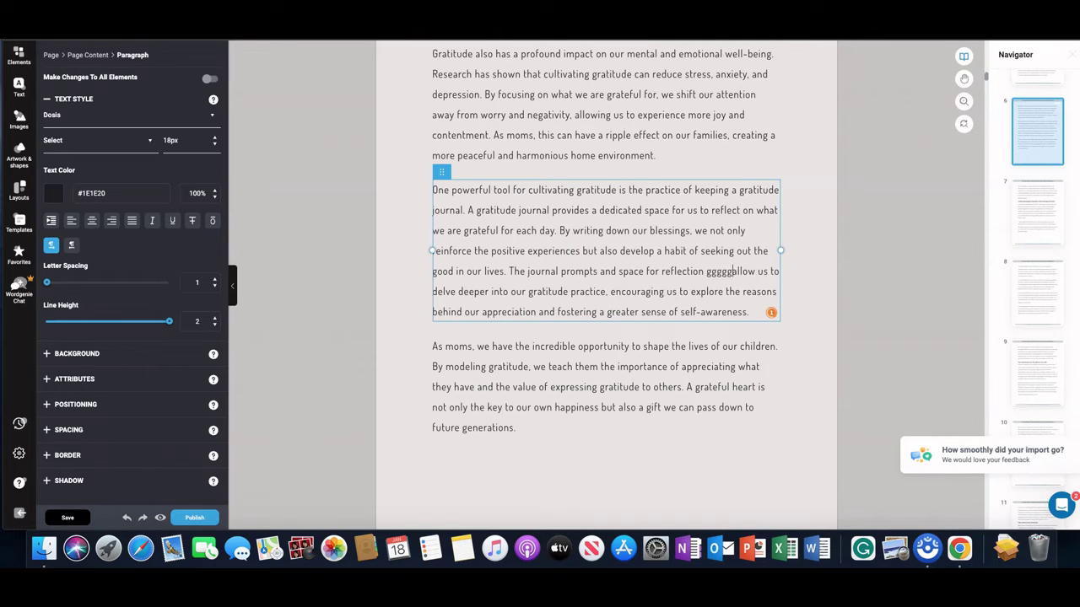
{"action": "key", "text": "BackSpace"}
{"action": "key", "text": "BackSpace"}
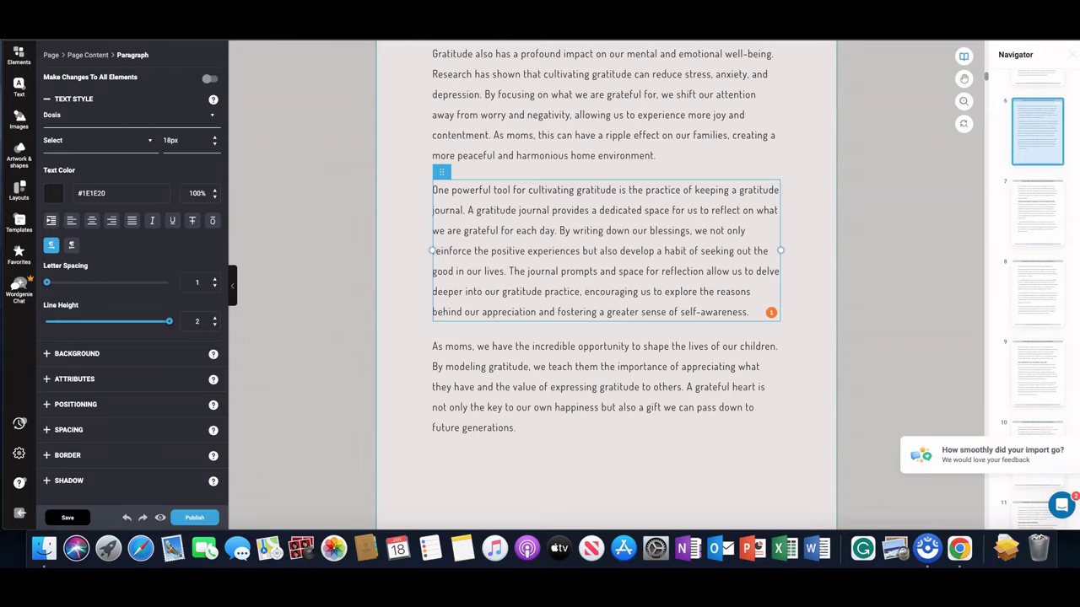
Step: Reduce the font size of the main title on the cover page to 67px
{"action": "scroll", "coordinate": [607, 285], "scroll_direction": "down", "scroll_amount": 2}
{"action": "scroll", "coordinate": [606, 285], "scroll_direction": "up", "scroll_amount": 16}
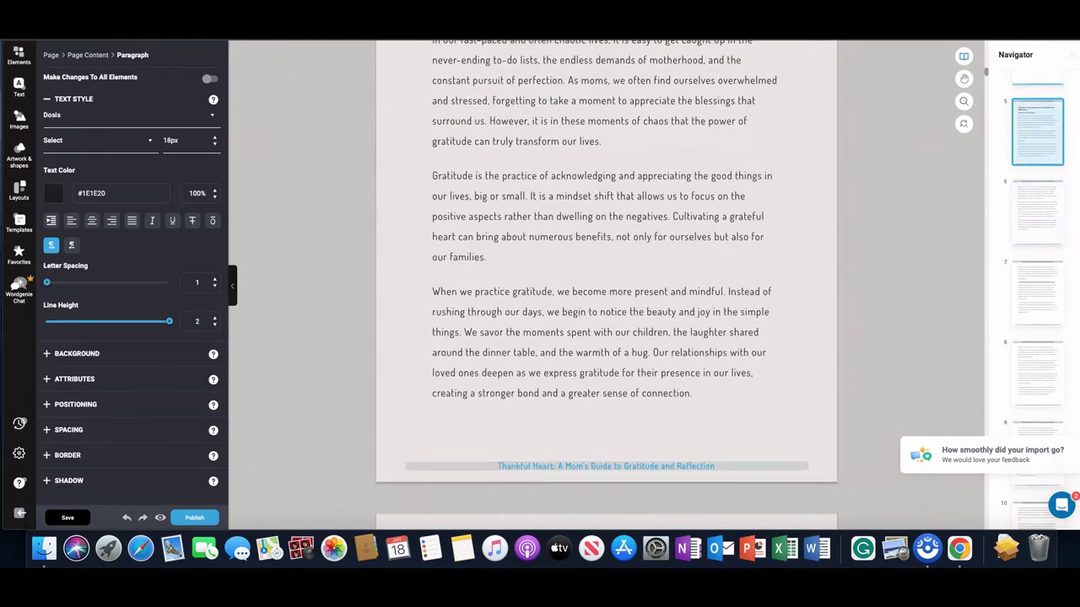
{"action": "scroll", "coordinate": [605, 287], "scroll_direction": "up", "scroll_amount": 10}
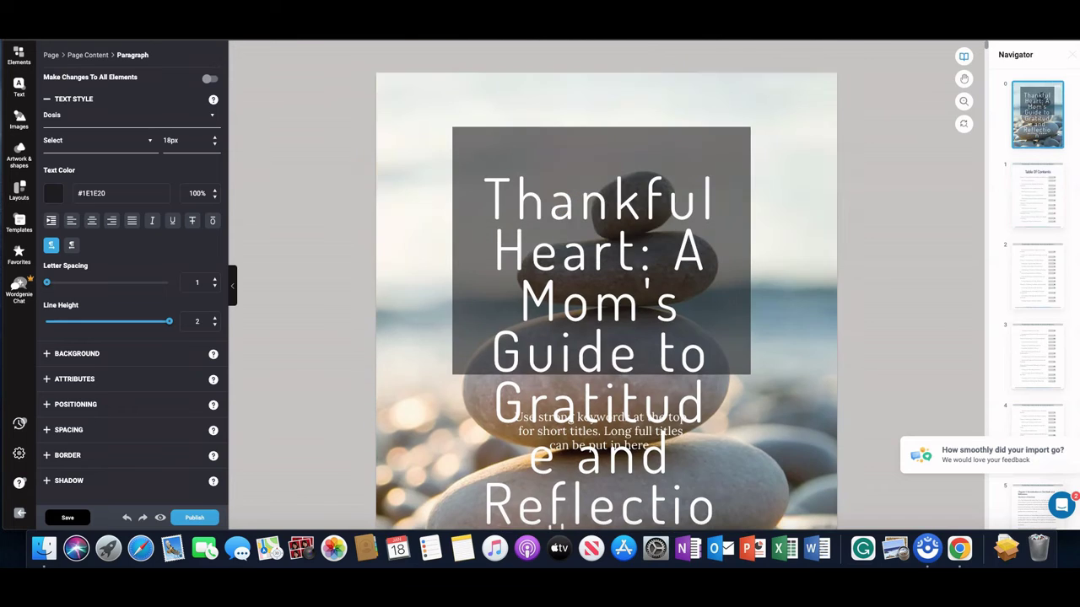
{"action": "left_click", "coordinate": [580, 199]}
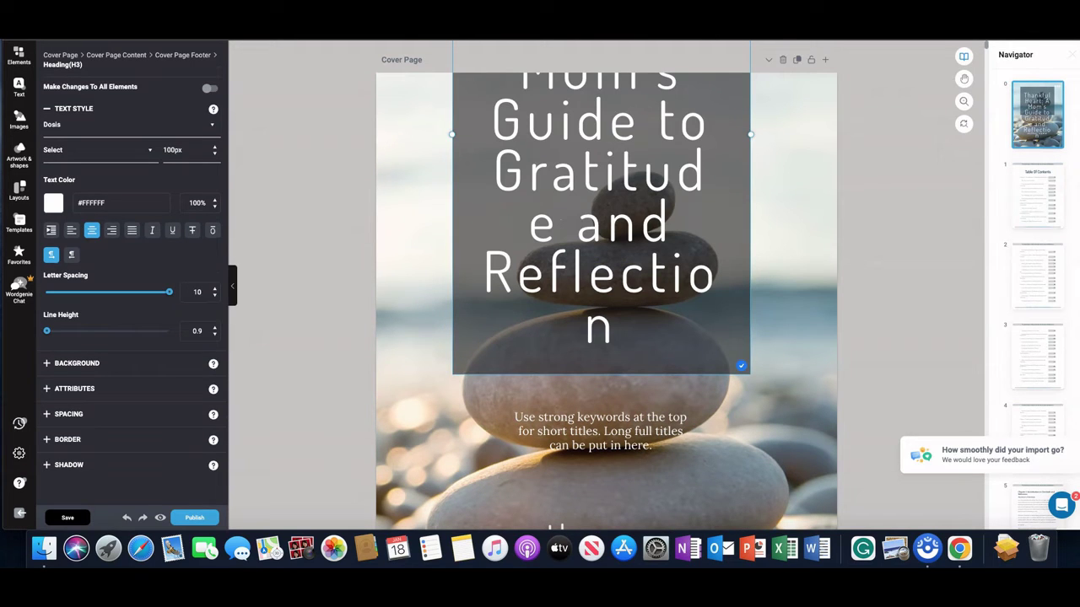
{"action": "left_click", "coordinate": [215, 153]}
{"action": "left_click", "coordinate": [214, 154]}
{"action": "left_click", "coordinate": [214, 153]}
{"action": "left_click", "coordinate": [215, 154]}
{"action": "left_click", "coordinate": [214, 154]}
{"action": "key", "text": "Down"}
{"action": "key", "text": "Down"}
{"action": "key", "text": "Down"}
{"action": "key", "text": "Down"}
{"action": "key", "text": "Down"}
{"action": "key", "text": "Down"}
{"action": "key", "text": "Down"}
{"action": "key", "text": "Down"}
{"action": "key", "text": "Down"}
{"action": "key", "text": "Down"}
{"action": "key", "text": "Down"}
{"action": "key", "text": "Down"}
{"action": "key", "text": "Down"}
{"action": "key", "text": "Down"}
{"action": "key", "text": "Down"}
{"action": "key", "text": "Down"}
{"action": "key", "text": "Down"}
{"action": "key", "text": "Down"}
{"action": "key", "text": "Down"}
{"action": "key", "text": "Down"}
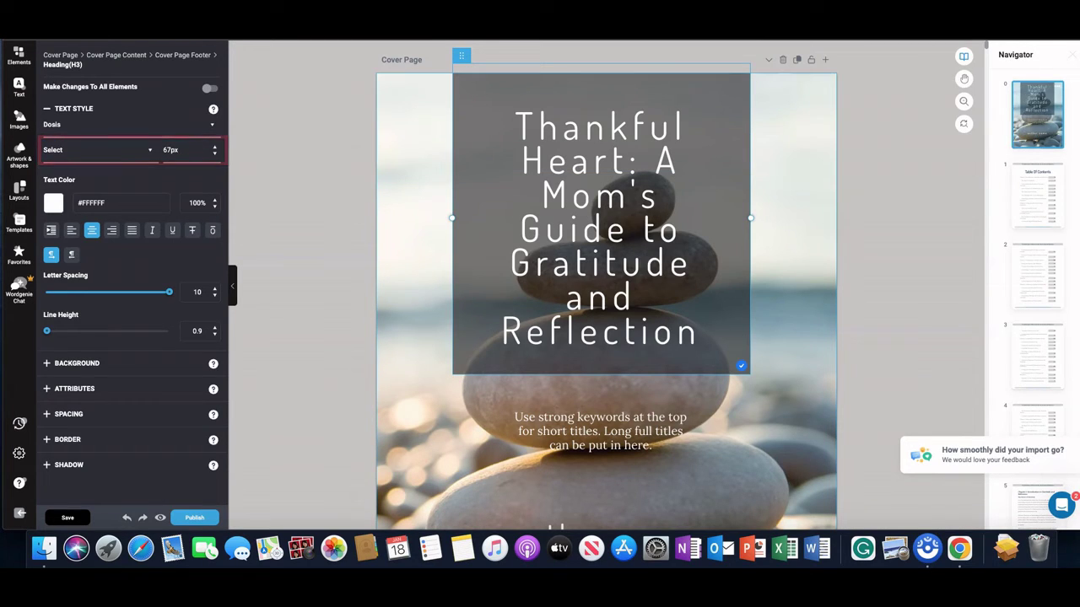
Step: Replace the cover's background image with the clear, pale rippling-water photo found by searching suggested images for "ocean"
{"action": "left_click", "coordinate": [414, 236]}
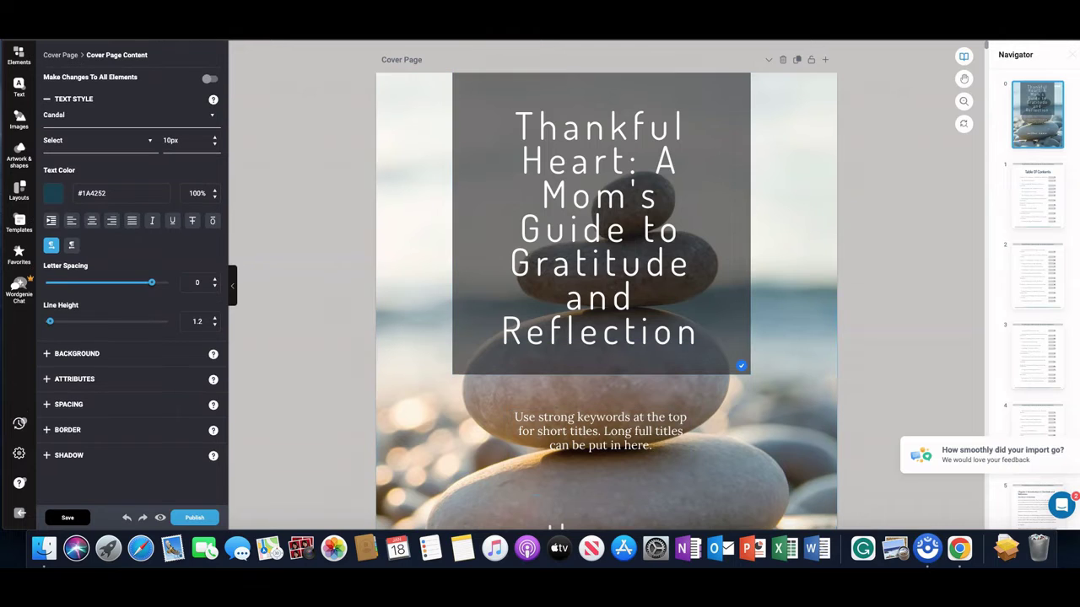
{"action": "mouse_move", "coordinate": [385, 80]}
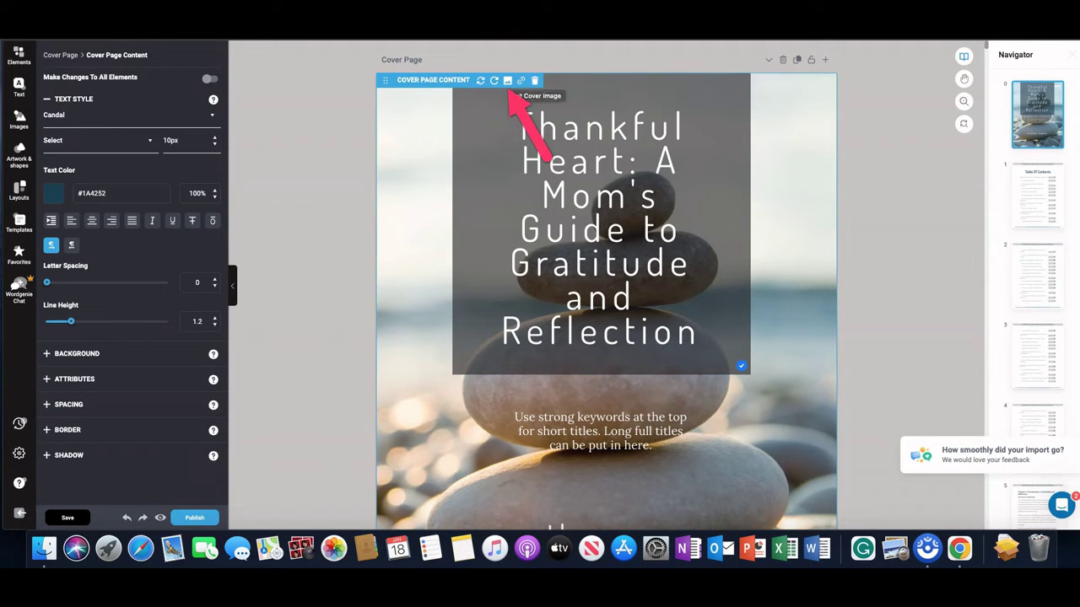
{"action": "left_click", "coordinate": [507, 81]}
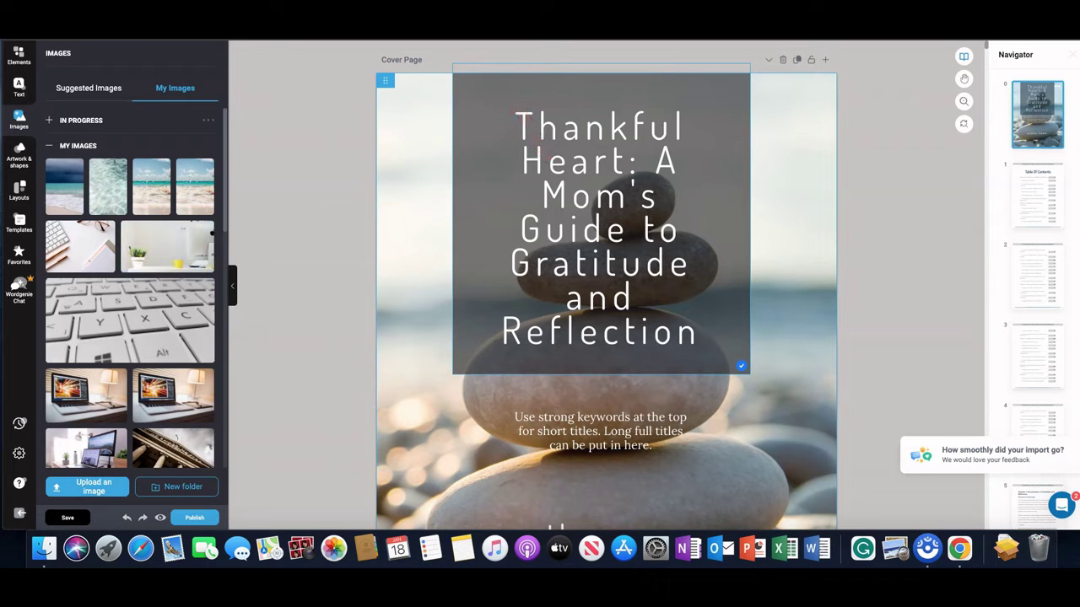
{"action": "left_click", "coordinate": [88, 88]}
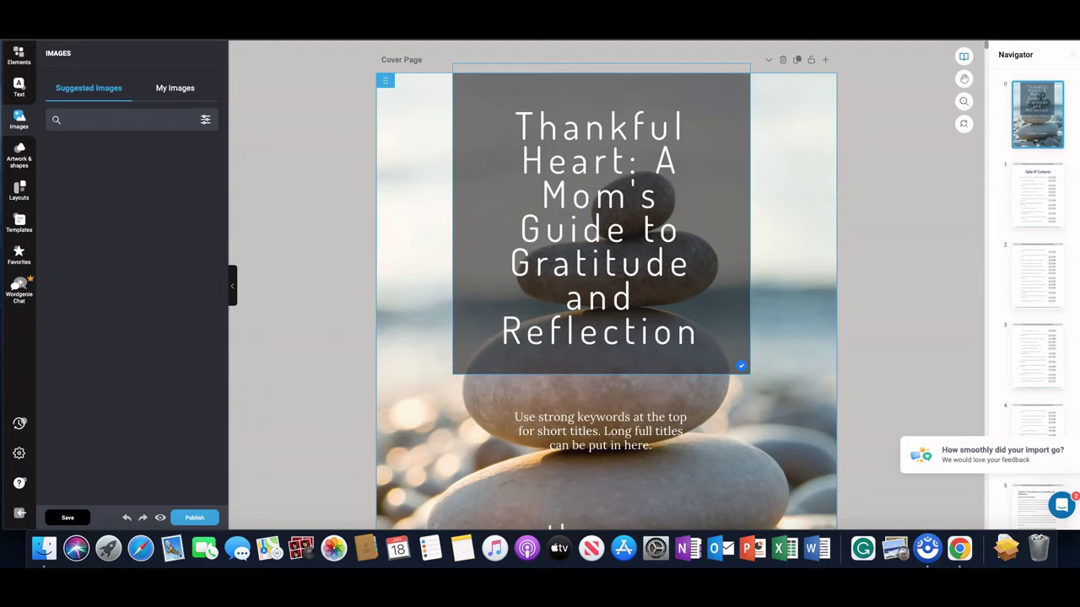
{"action": "left_click", "coordinate": [111, 120]}
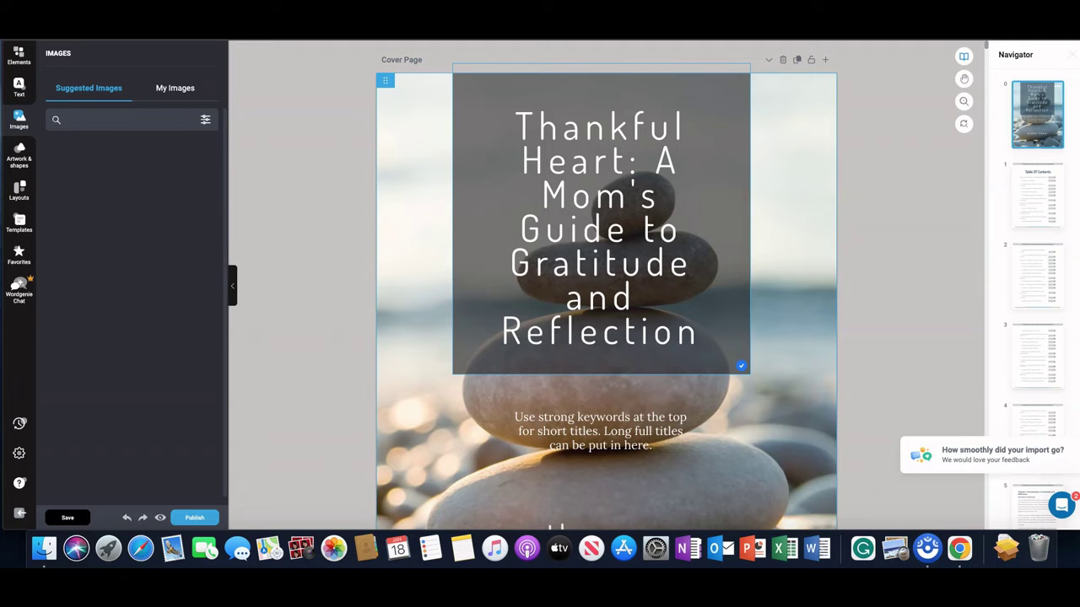
{"action": "type", "text": "ocean"}
{"action": "key", "text": "Return"}
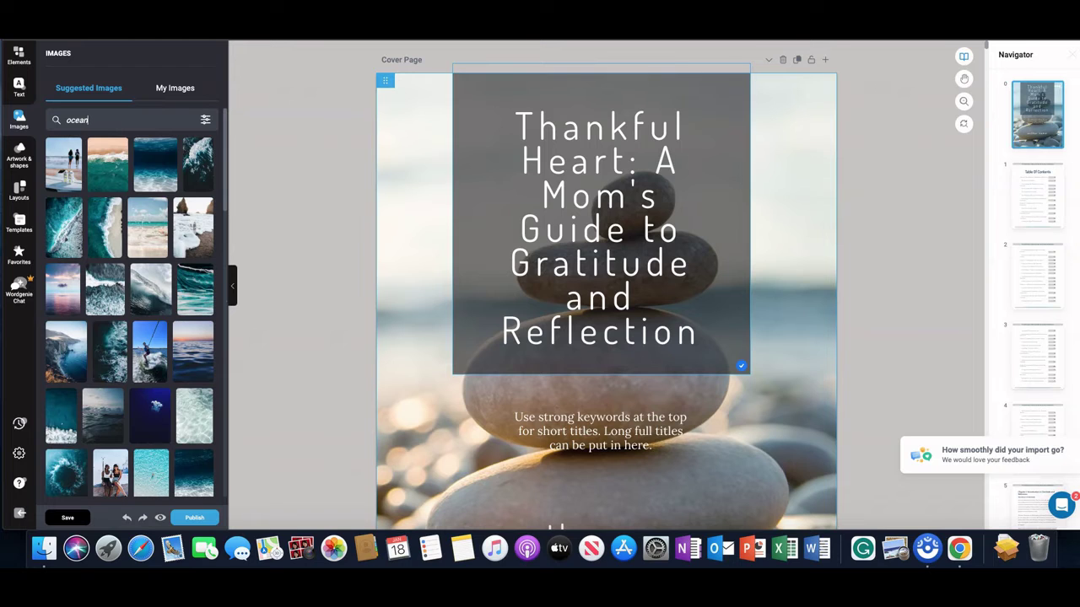
{"action": "scroll", "coordinate": [151, 282], "scroll_direction": "down", "scroll_amount": 2}
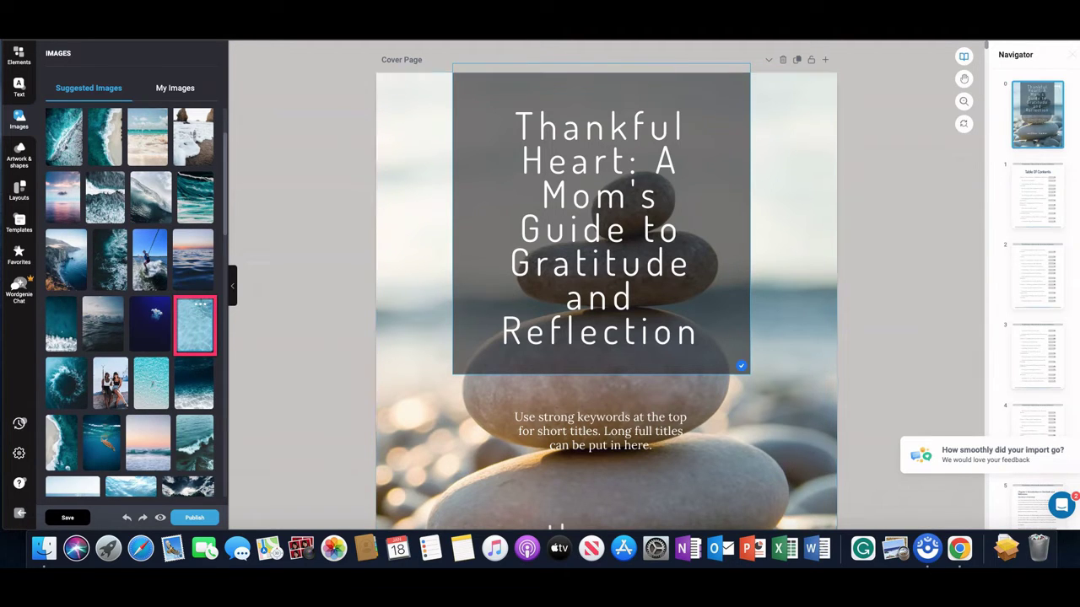
{"action": "left_click", "coordinate": [195, 325]}
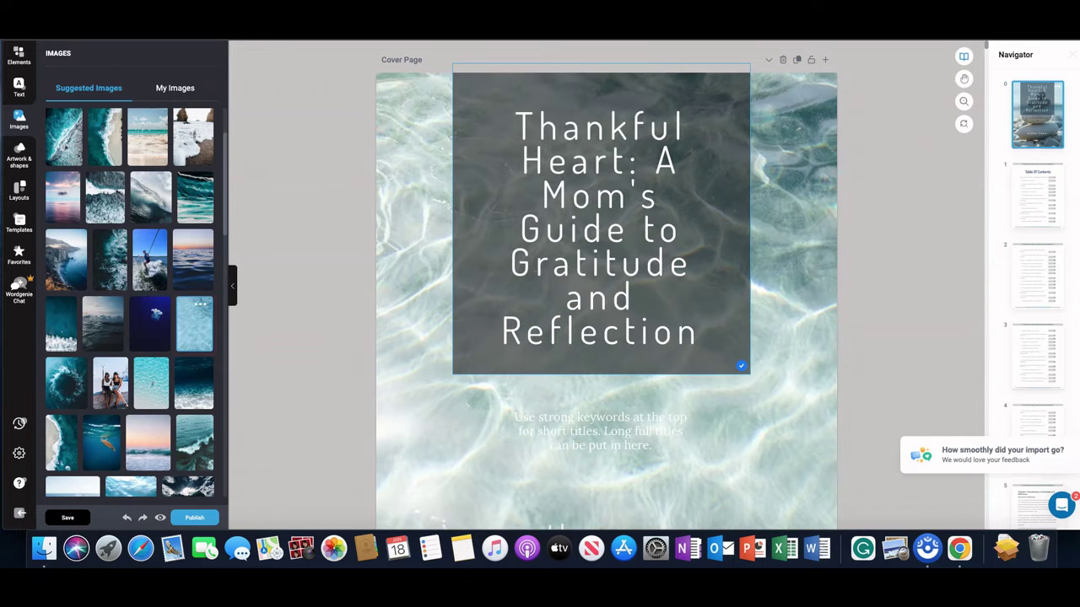
Step: Examine the cover with its new background and browse further ocean images in the suggestions
{"action": "scroll", "coordinate": [606, 287], "scroll_direction": "down", "scroll_amount": 5}
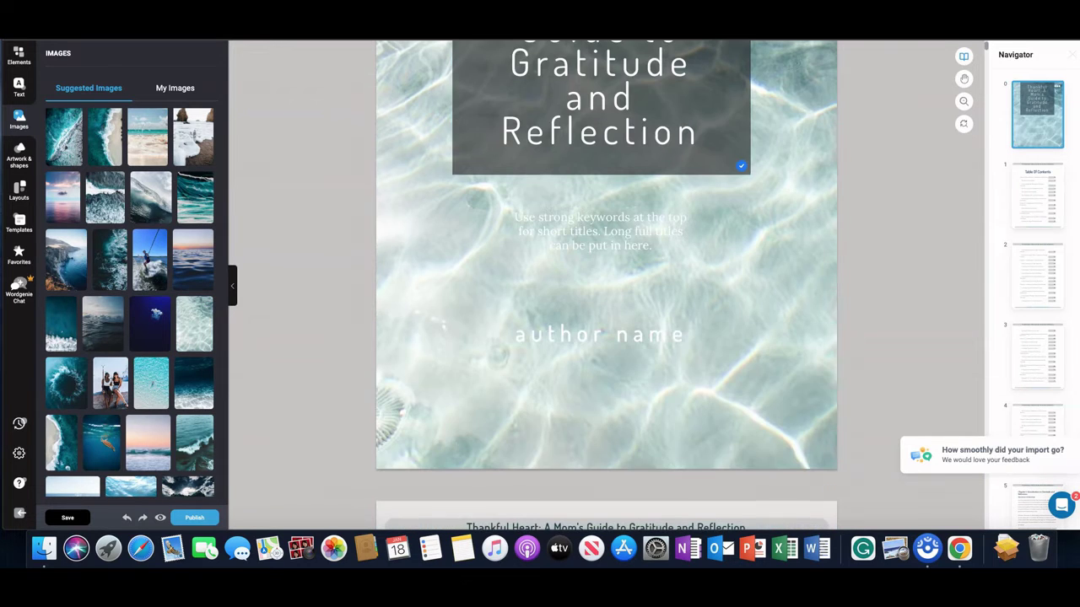
{"action": "scroll", "coordinate": [602, 329], "scroll_direction": "up", "scroll_amount": 5}
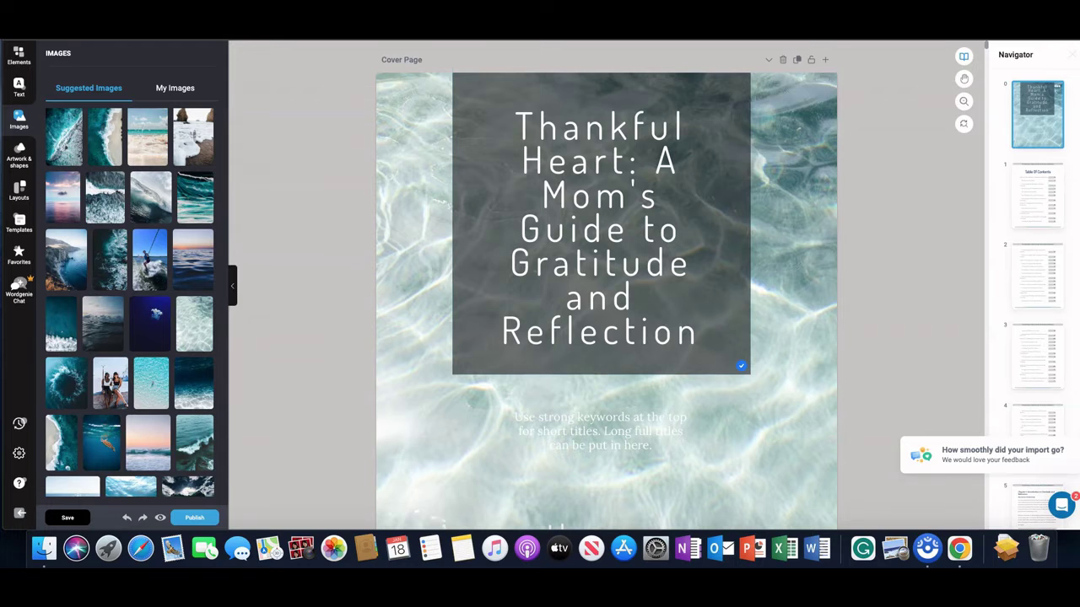
{"action": "scroll", "coordinate": [601, 329], "scroll_direction": "down", "scroll_amount": 5}
{"action": "scroll", "coordinate": [606, 287], "scroll_direction": "up", "scroll_amount": 5}
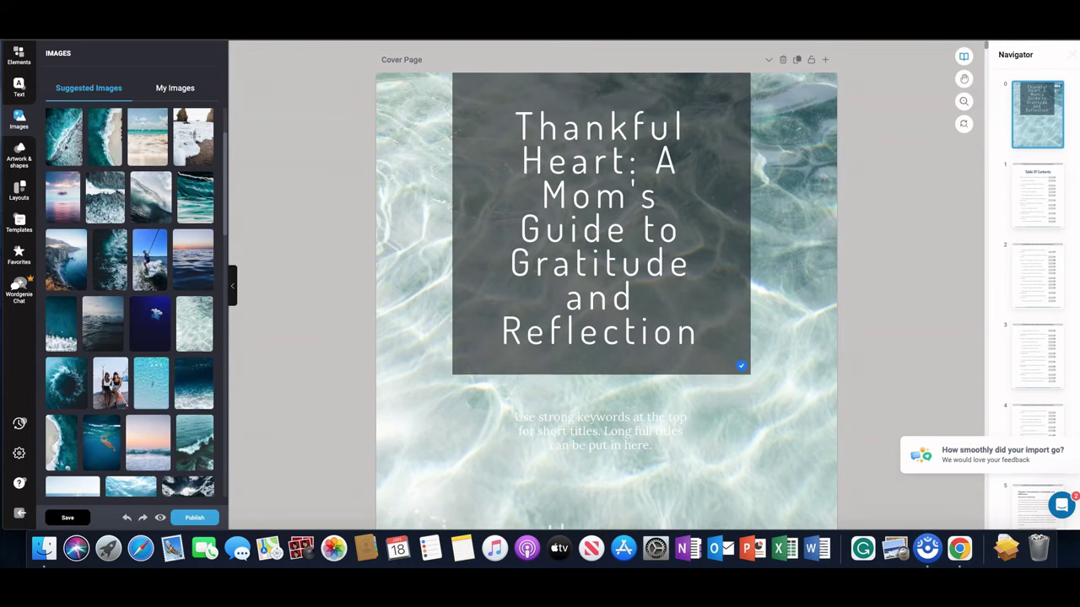
{"action": "scroll", "coordinate": [152, 384], "scroll_direction": "down", "scroll_amount": 3}
{"action": "scroll", "coordinate": [153, 384], "scroll_direction": "down", "scroll_amount": 2}
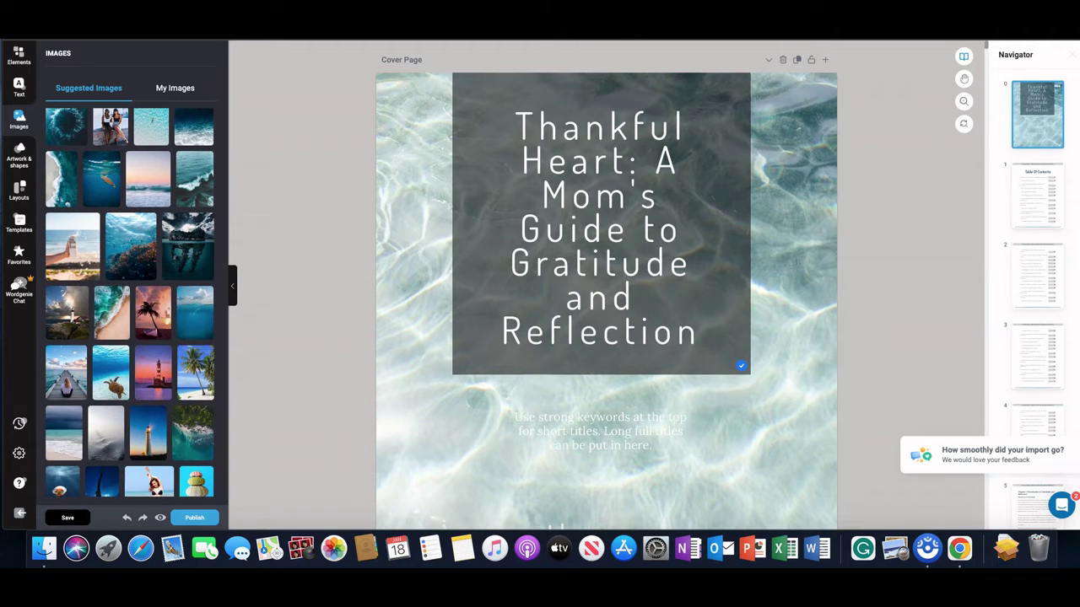
{"action": "scroll", "coordinate": [148, 433], "scroll_direction": "down", "scroll_amount": 2}
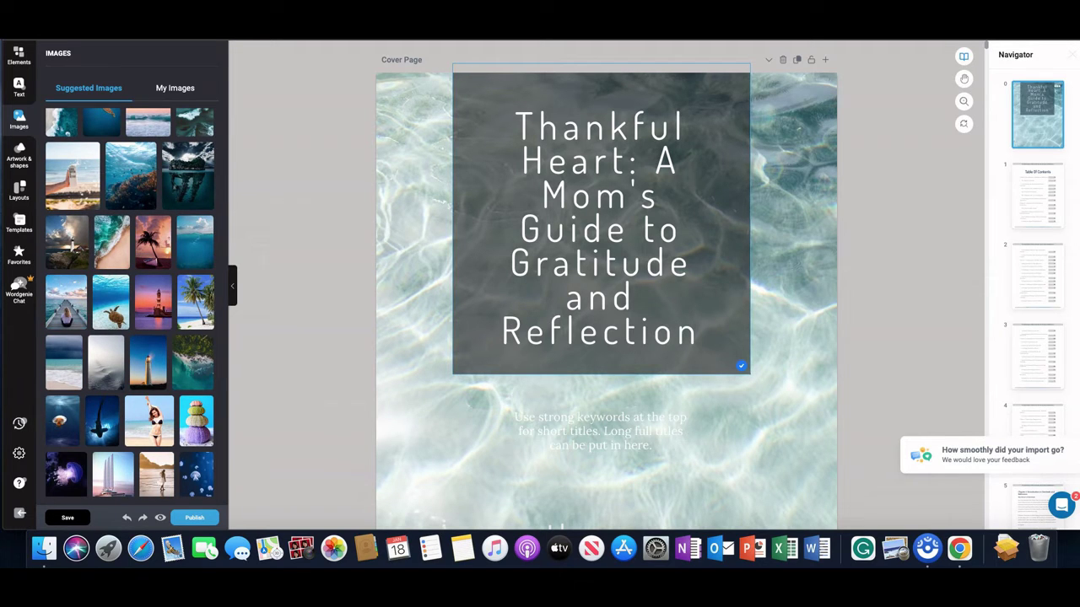
{"action": "scroll", "coordinate": [606, 286], "scroll_direction": "down", "scroll_amount": 3}
{"action": "scroll", "coordinate": [605, 286], "scroll_direction": "up", "scroll_amount": 3}
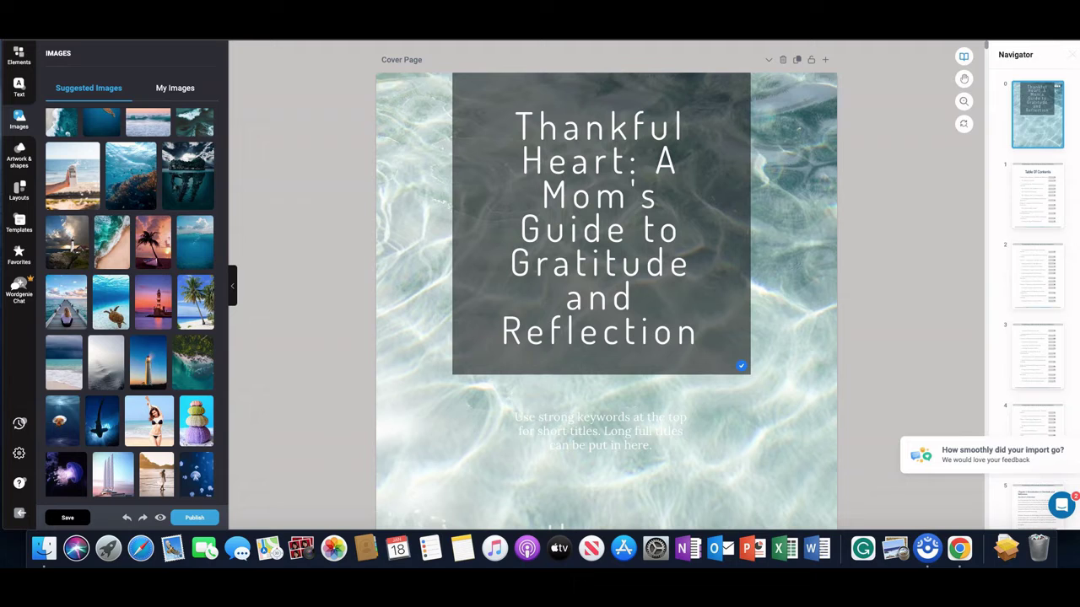
Step: Widen the cover title's dark text box and move it lower on the page
{"action": "left_click", "coordinate": [515, 126]}
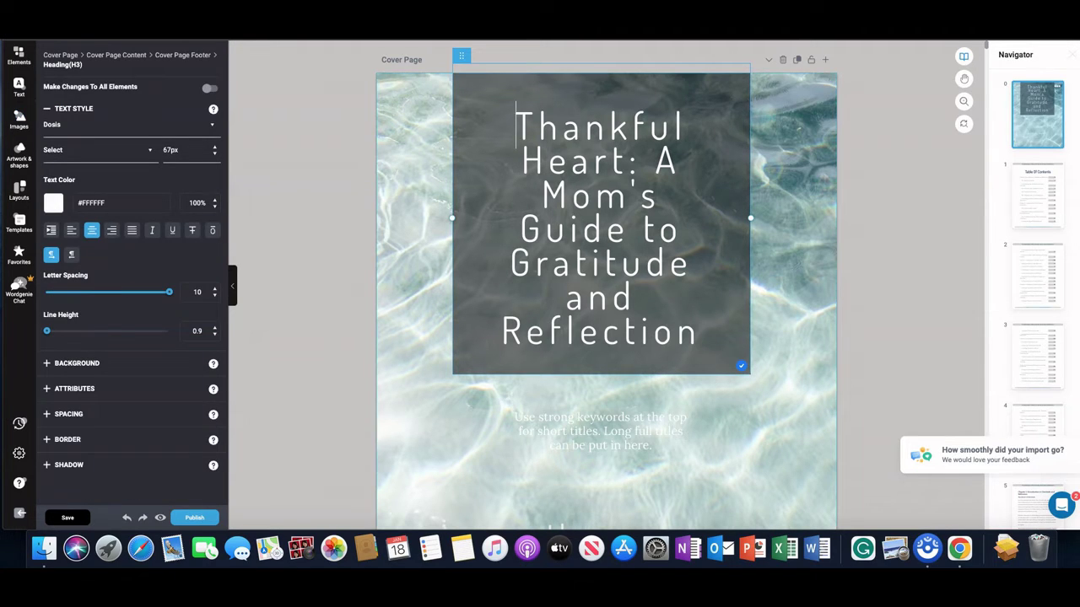
{"action": "left_click_drag", "start_coordinate": [751, 219], "coordinate": [795, 218]}
{"action": "mouse_move", "coordinate": [462, 124]}
{"action": "left_mouse_down"}
{"action": "mouse_move", "coordinate": [470, 119]}
{"action": "mouse_move", "coordinate": [452, 121]}
{"action": "left_mouse_up"}
Step: Set the text color of the cover paragraph "Use strong keywords at the top..." to #000000
{"action": "left_click", "coordinate": [652, 444]}
{"action": "left_click_drag", "start_coordinate": [652, 445], "coordinate": [514, 417]}
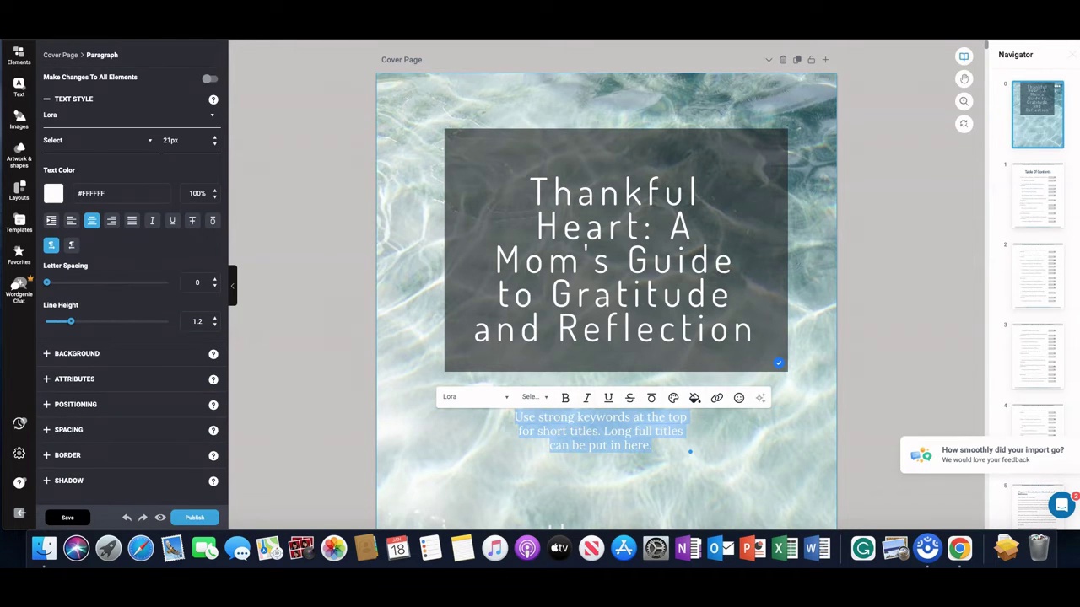
{"action": "left_click", "coordinate": [53, 194]}
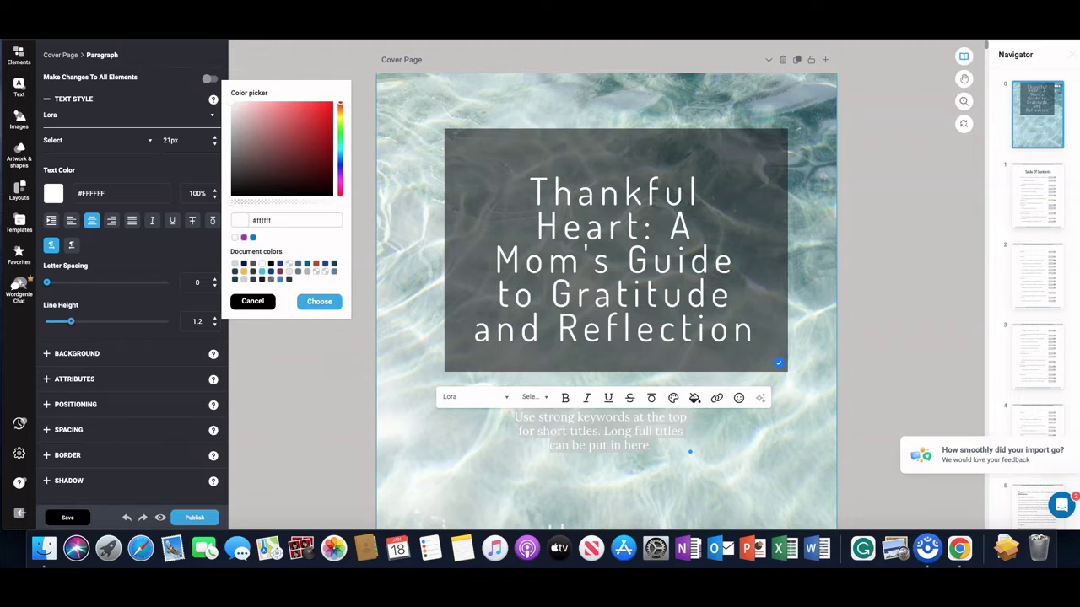
{"action": "left_click", "coordinate": [234, 195]}
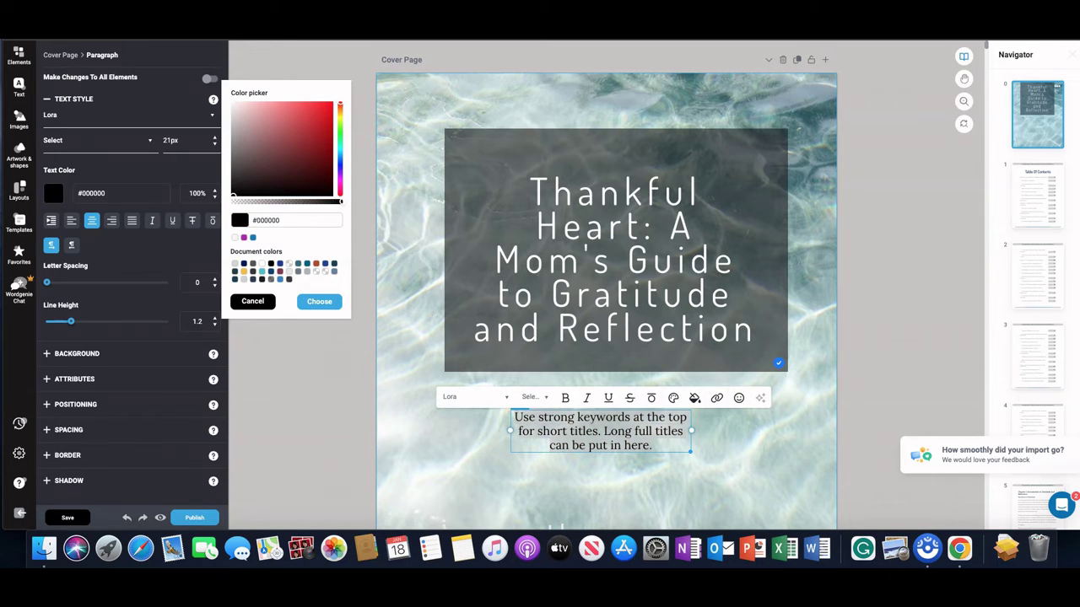
{"action": "left_click", "coordinate": [319, 302]}
{"action": "left_click", "coordinate": [411, 329]}
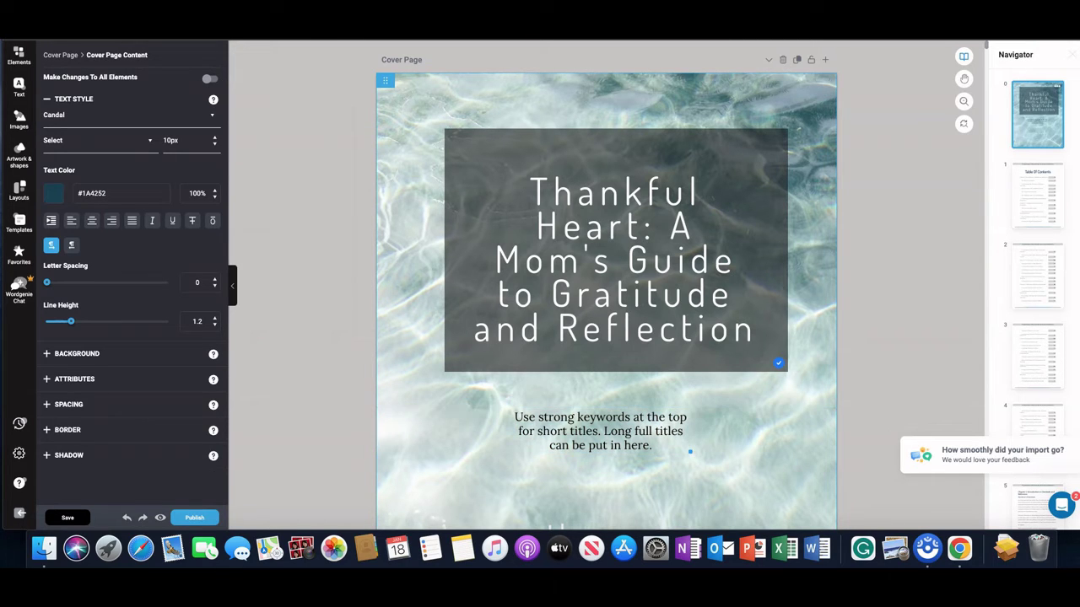
Step: Widen the text box of the cover's subtitle paragraph slightly
{"action": "left_click", "coordinate": [688, 450]}
{"action": "left_click", "coordinate": [675, 474]}
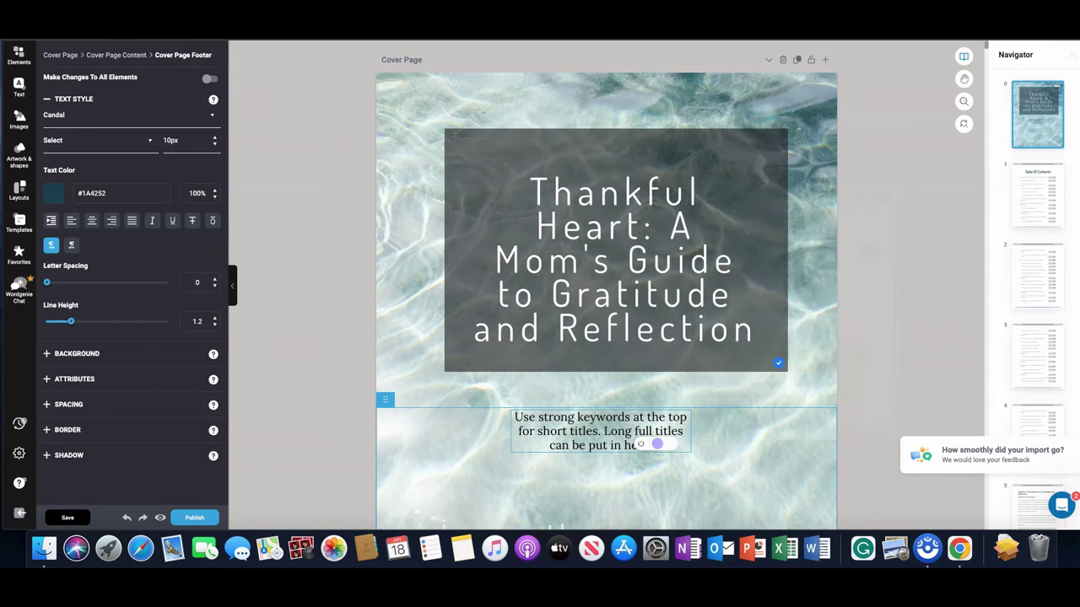
{"action": "left_click", "coordinate": [600, 431]}
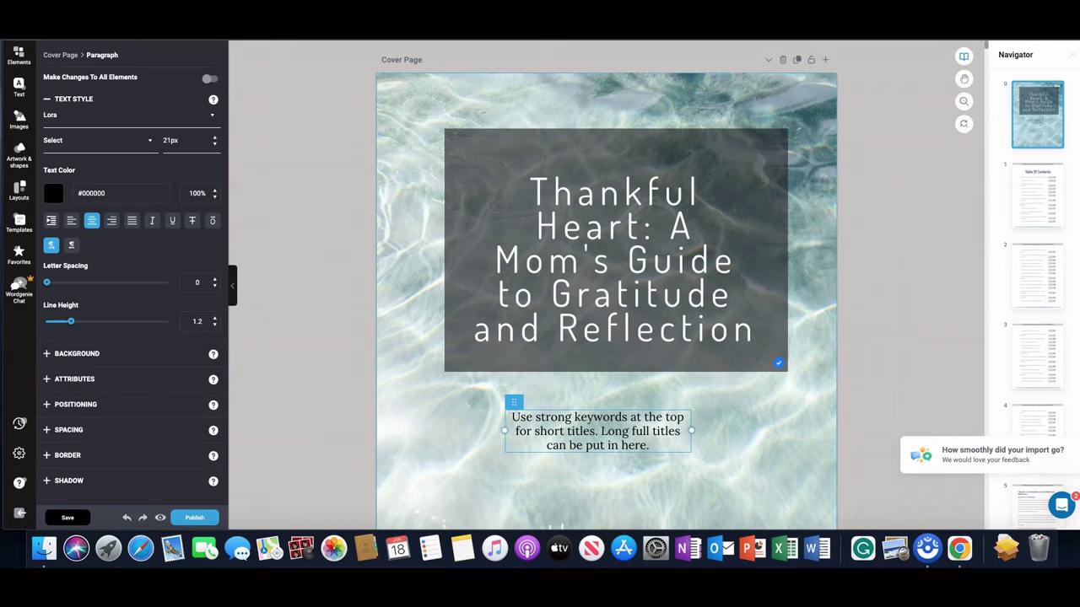
Step: Review the table of contents pages, including their header and footer titles
{"action": "scroll", "coordinate": [624, 432], "scroll_direction": "down", "scroll_amount": 10}
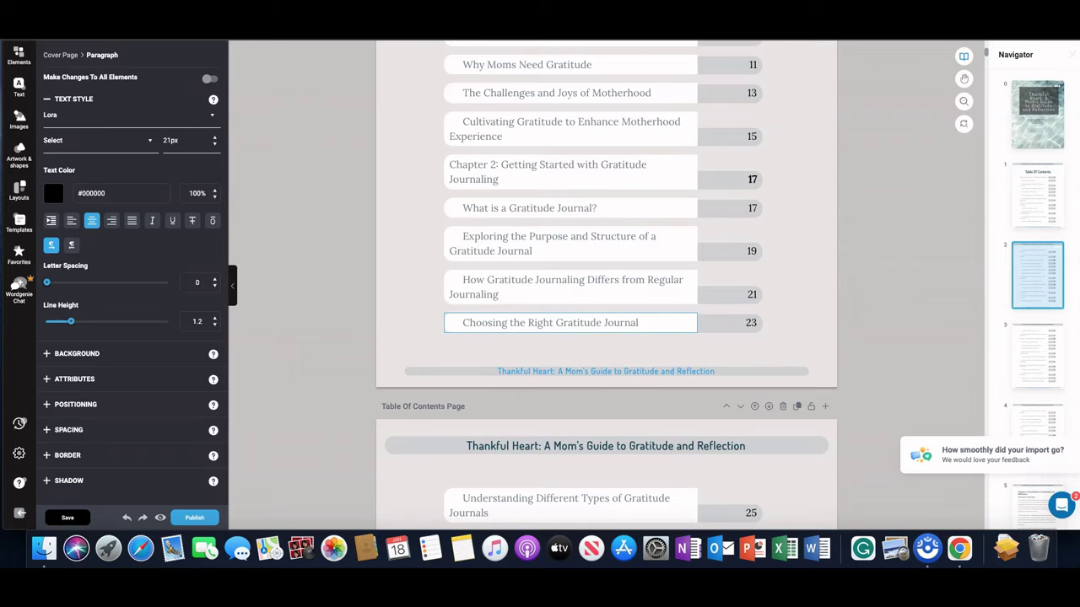
{"action": "scroll", "coordinate": [606, 285], "scroll_direction": "down", "scroll_amount": 10}
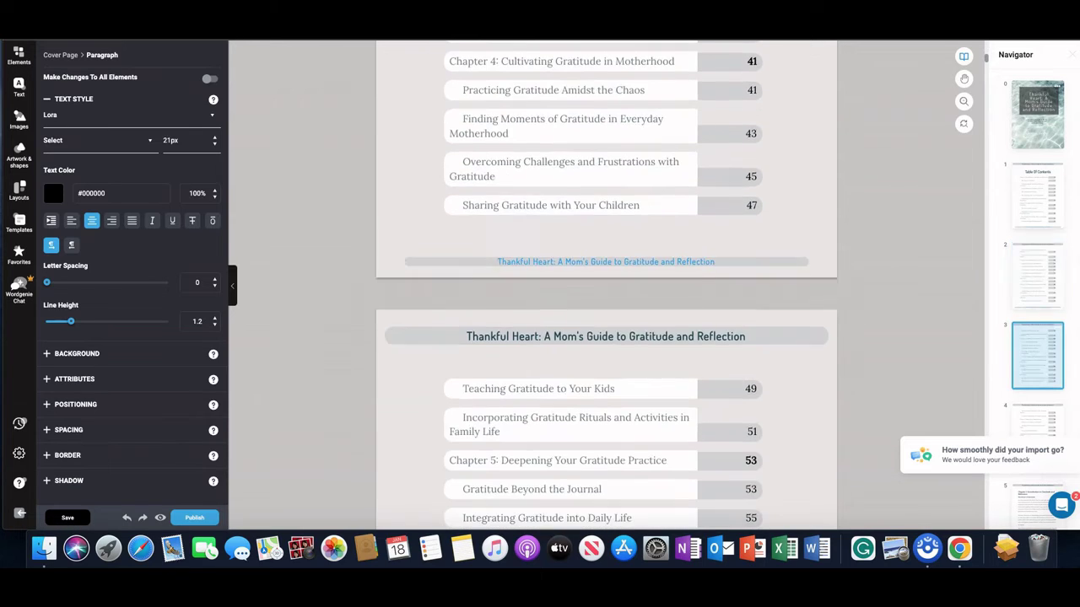
{"action": "scroll", "coordinate": [606, 285], "scroll_direction": "down", "scroll_amount": 1}
{"action": "scroll", "coordinate": [605, 285], "scroll_direction": "up", "scroll_amount": 2}
{"action": "left_click", "coordinate": [605, 330]}
{"action": "double_click", "coordinate": [605, 330]}
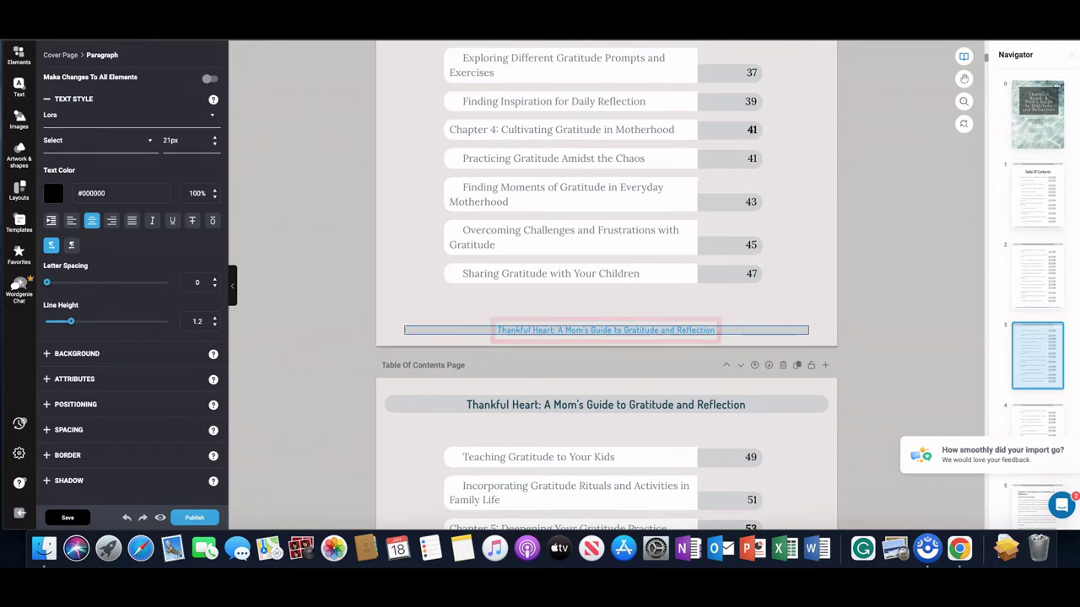
{"action": "key", "text": "Escape"}
{"action": "scroll", "coordinate": [606, 287], "scroll_direction": "down", "scroll_amount": 15}
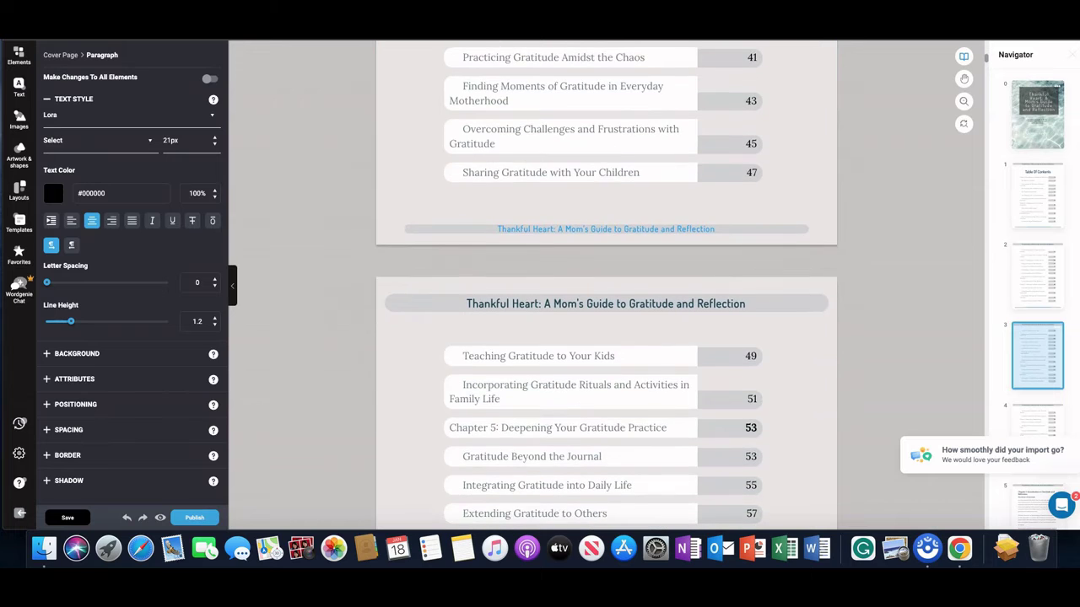
{"action": "scroll", "coordinate": [606, 286], "scroll_direction": "up", "scroll_amount": 10}
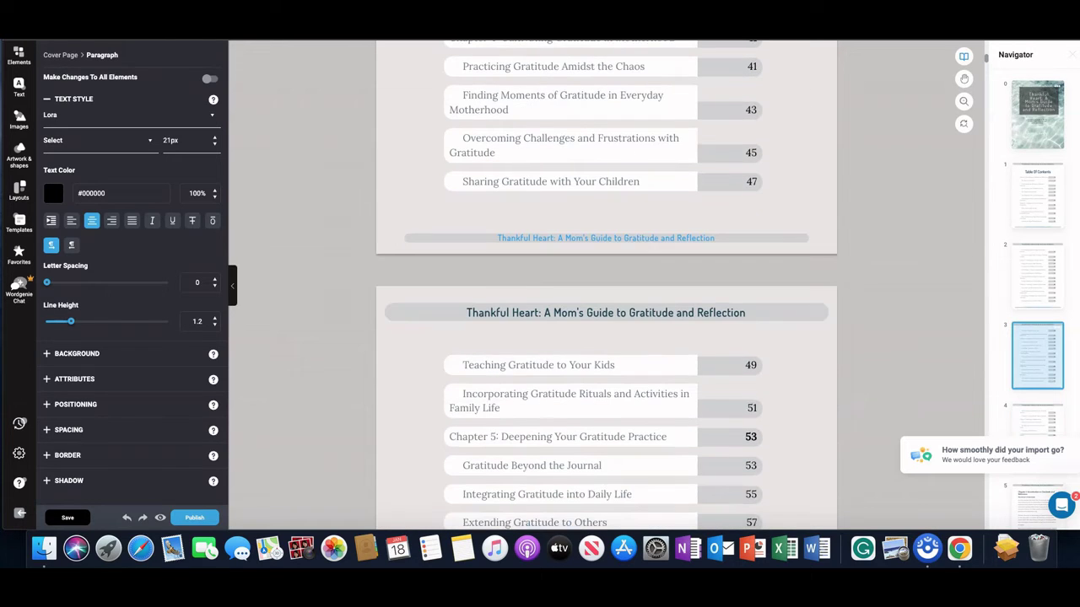
Step: Set the linked footer title's text color to #000000 for all matching elements on the table of contents pages
{"action": "triple_click", "coordinate": [606, 240]}
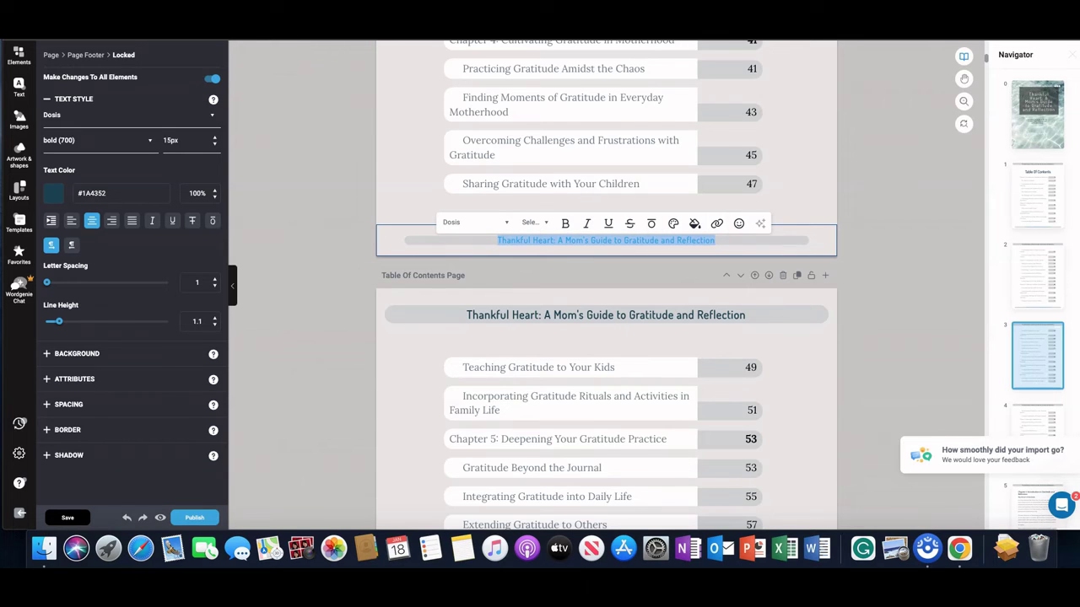
{"action": "left_click", "coordinate": [54, 193]}
{"action": "left_click_drag", "start_coordinate": [300, 165], "coordinate": [232, 197]}
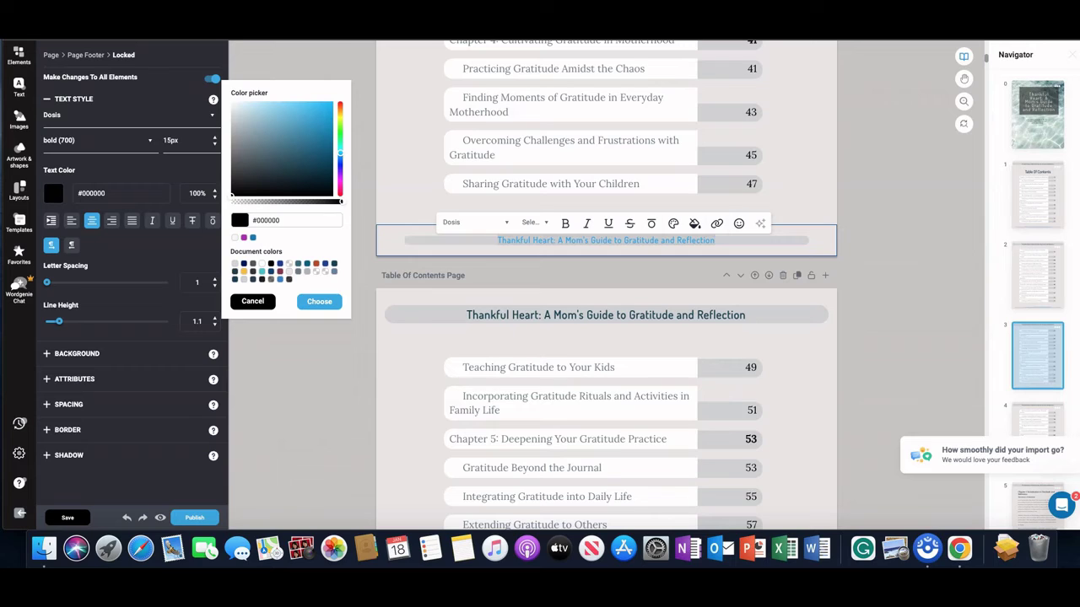
{"action": "left_click", "coordinate": [319, 302]}
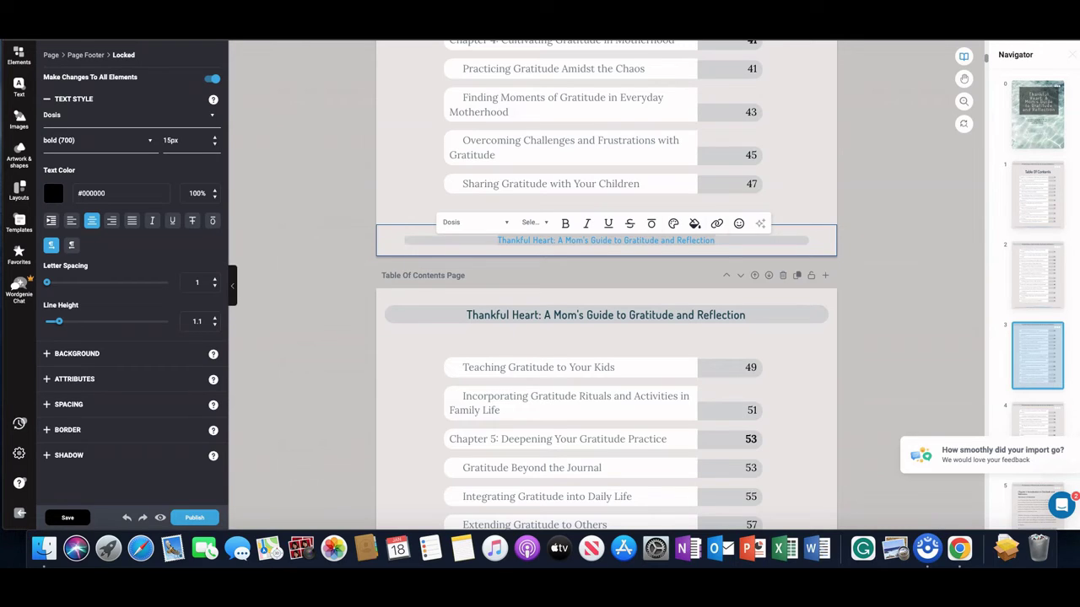
{"action": "triple_click", "coordinate": [515, 241]}
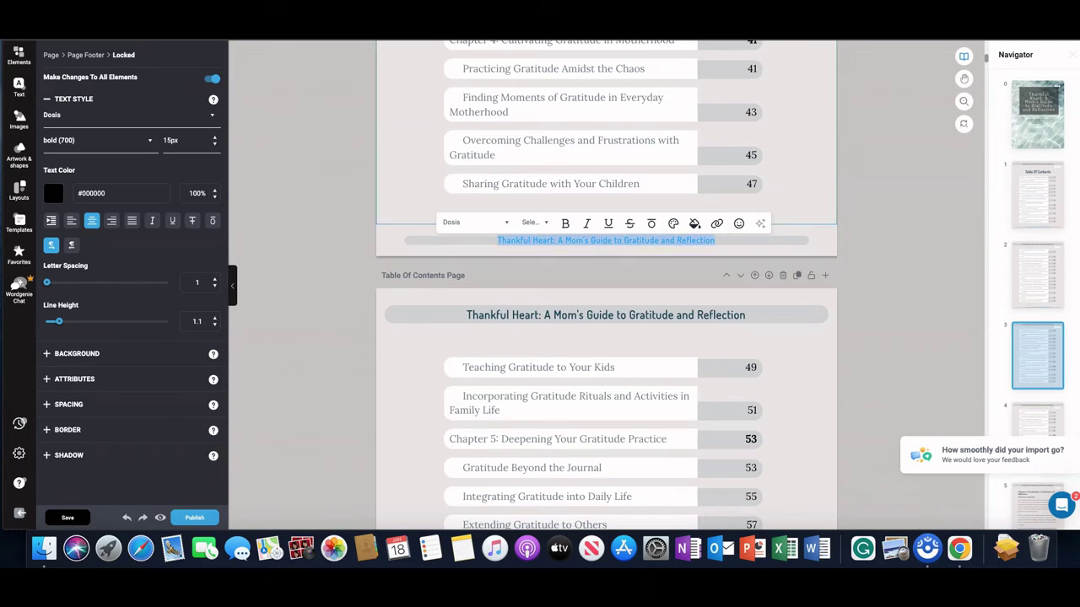
{"action": "left_click", "coordinate": [53, 194]}
{"action": "left_click_drag", "start_coordinate": [235, 186], "coordinate": [231, 196]}
{"action": "left_click", "coordinate": [319, 302]}
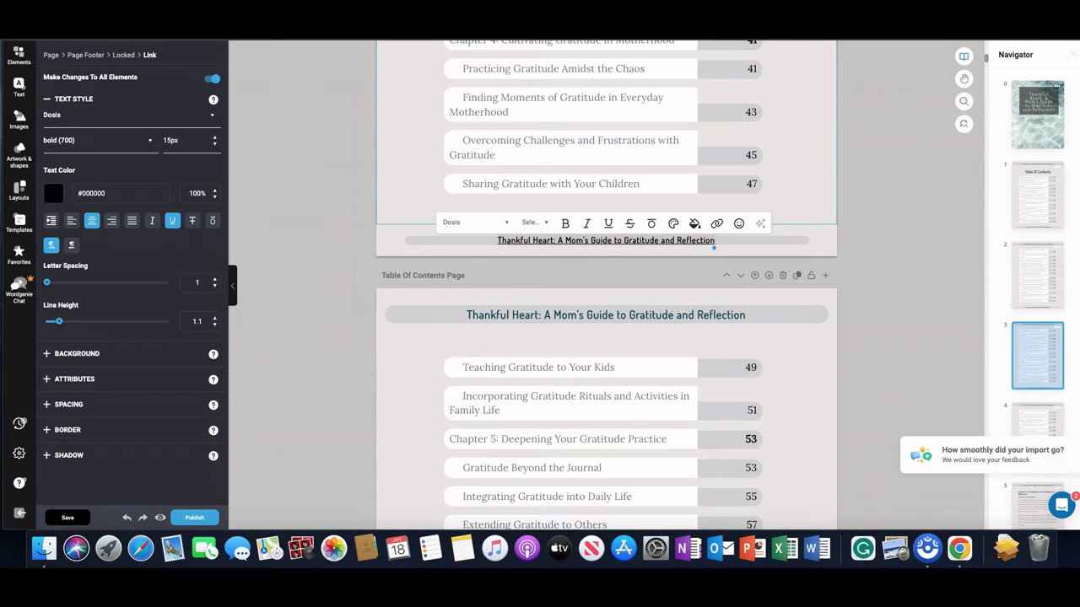
Step: Change the page header title's text color to dark purple #521A4D for all matching elements
{"action": "scroll", "coordinate": [605, 285], "scroll_direction": "down", "scroll_amount": 6}
{"action": "scroll", "coordinate": [606, 286], "scroll_direction": "up", "scroll_amount": 6}
{"action": "scroll", "coordinate": [605, 285], "scroll_direction": "up", "scroll_amount": 6}
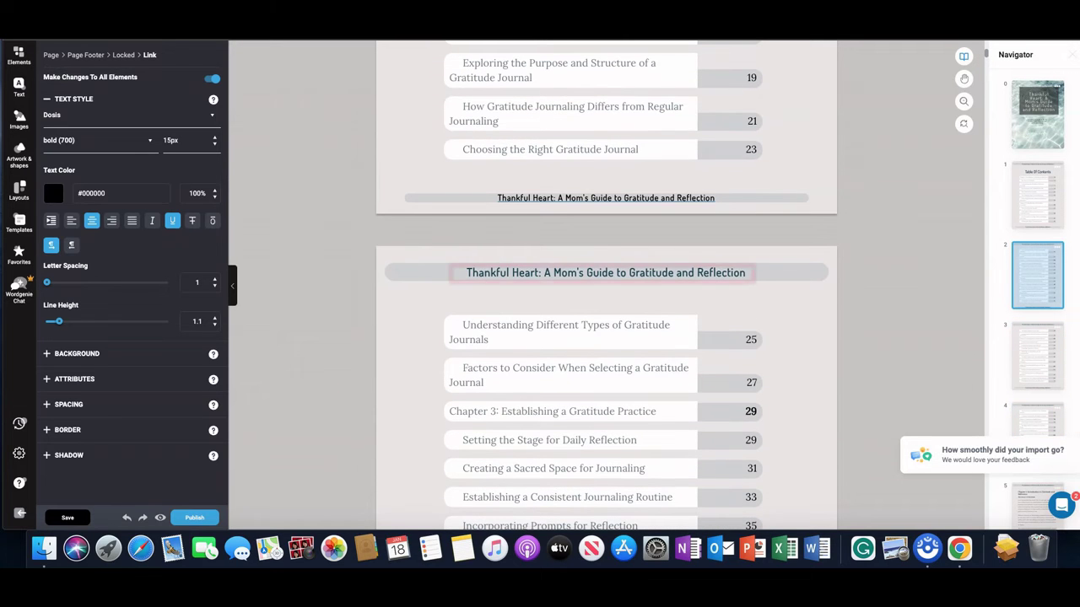
{"action": "triple_click", "coordinate": [606, 273]}
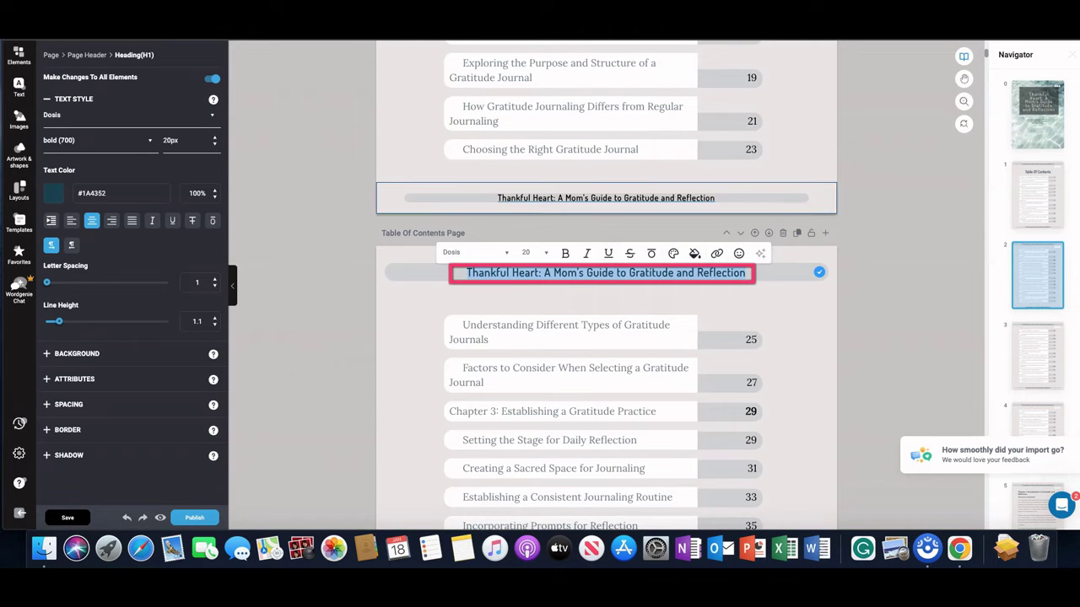
{"action": "left_click", "coordinate": [54, 193]}
{"action": "left_click_drag", "start_coordinate": [340, 153], "coordinate": [340, 182]}
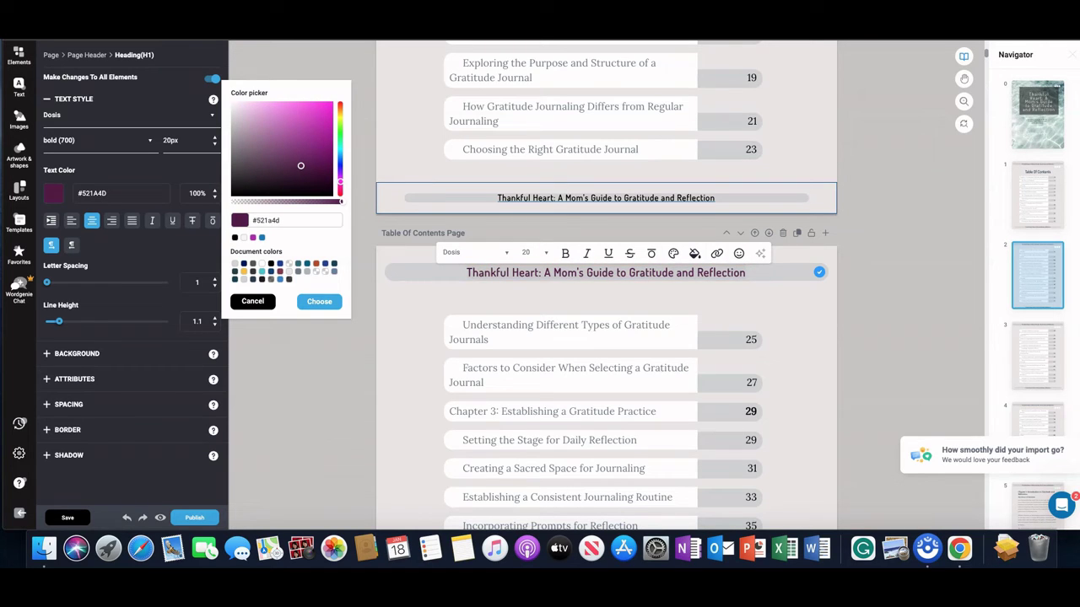
{"action": "left_click", "coordinate": [319, 301]}
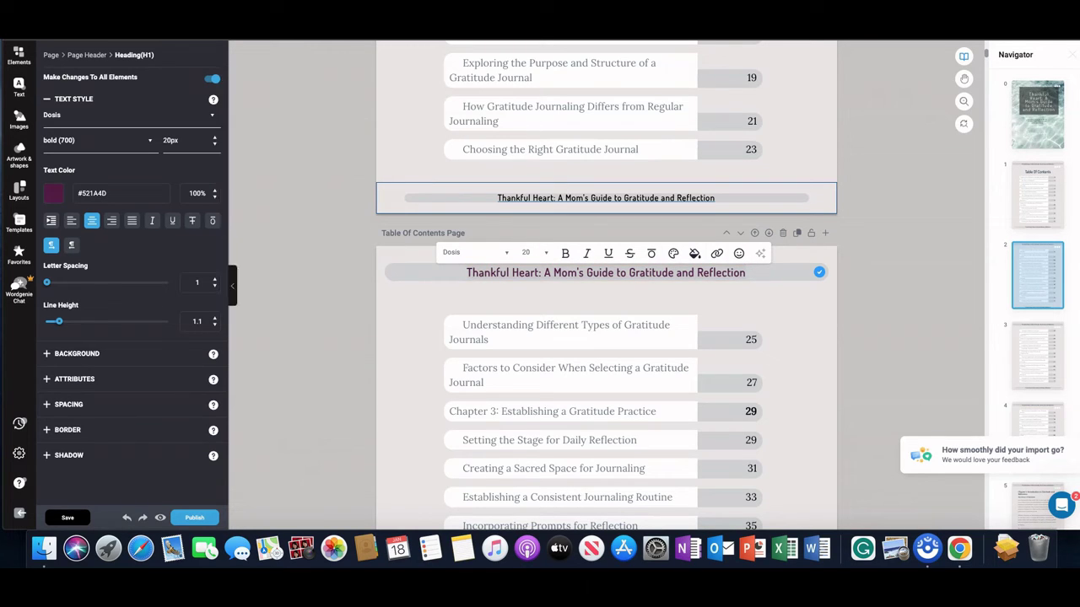
Step: Replace the back page's background image with the orange sunset-on-water photo from the suggested images
{"action": "scroll", "coordinate": [607, 272], "scroll_direction": "down", "scroll_amount": 8}
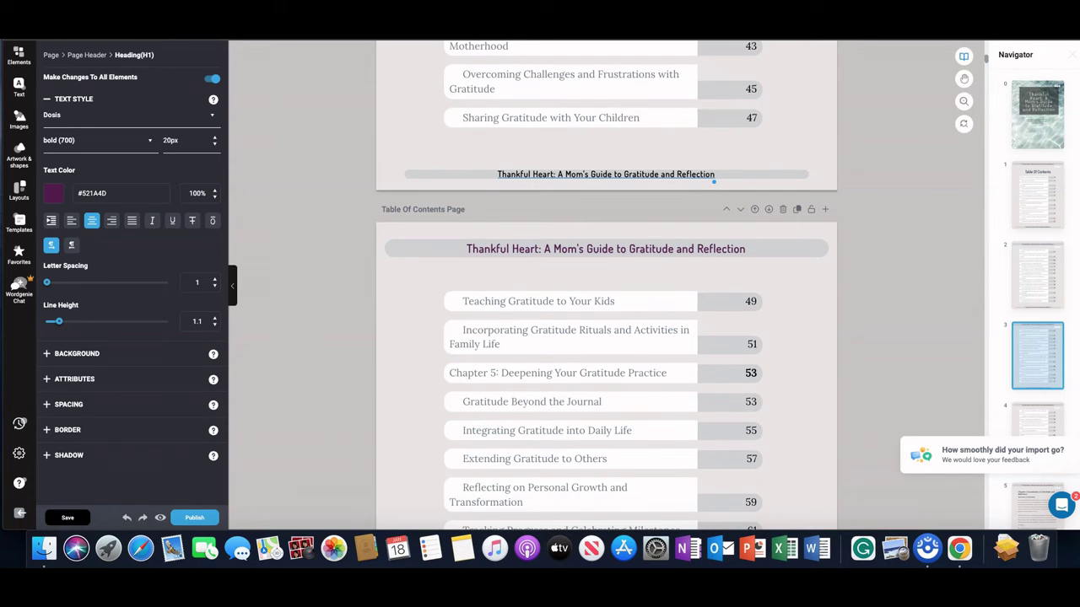
{"action": "left_click_drag", "start_coordinate": [449, 74], "coordinate": [757, 118]}
{"action": "left_click_drag", "start_coordinate": [985, 59], "coordinate": [985, 516]}
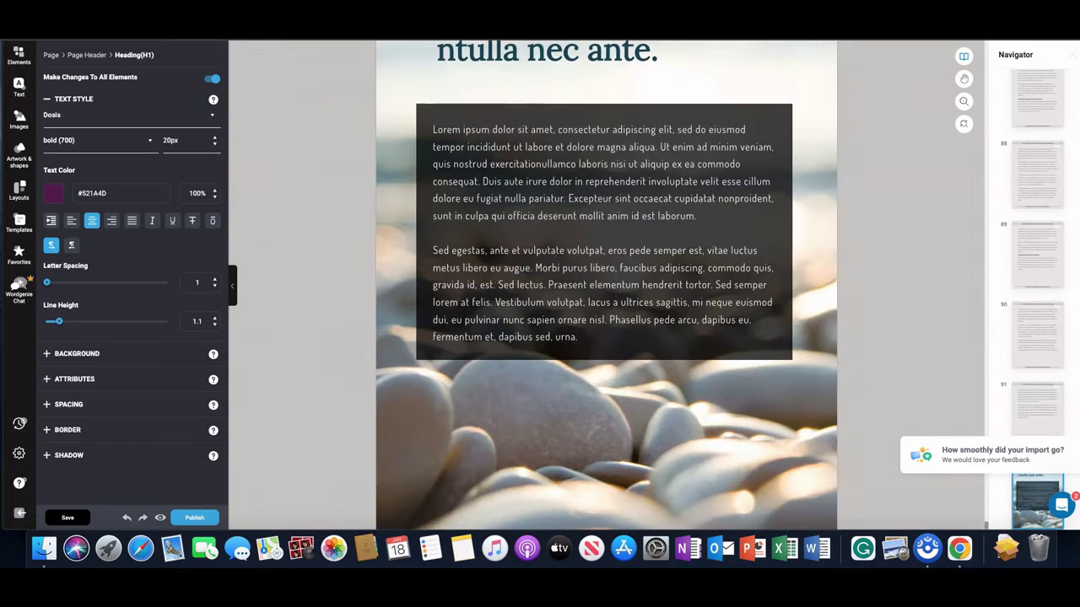
{"action": "scroll", "coordinate": [606, 285], "scroll_direction": "up", "scroll_amount": 1}
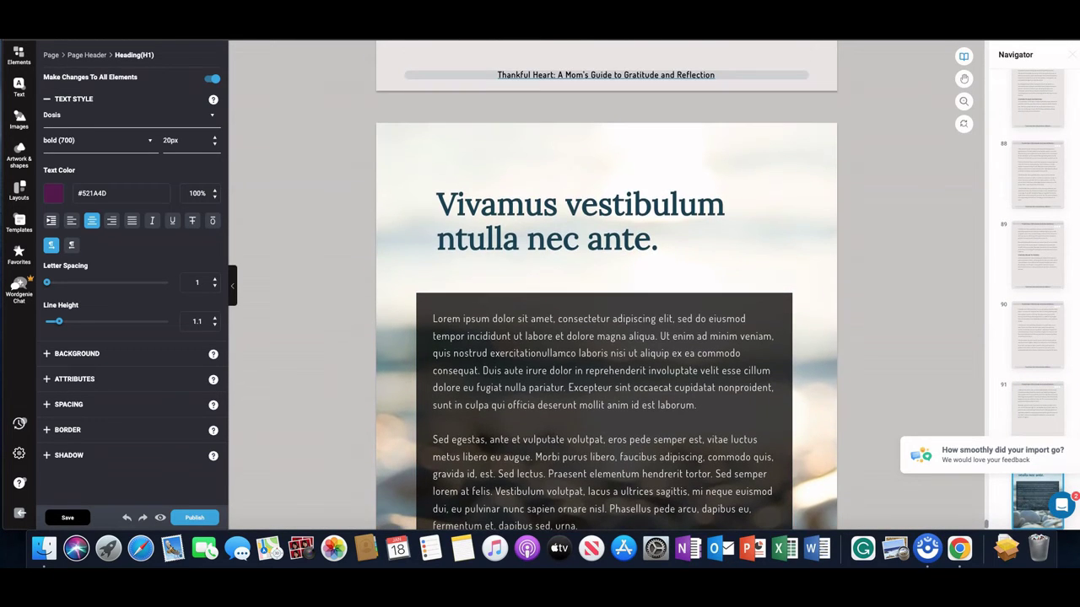
{"action": "left_click", "coordinate": [605, 160]}
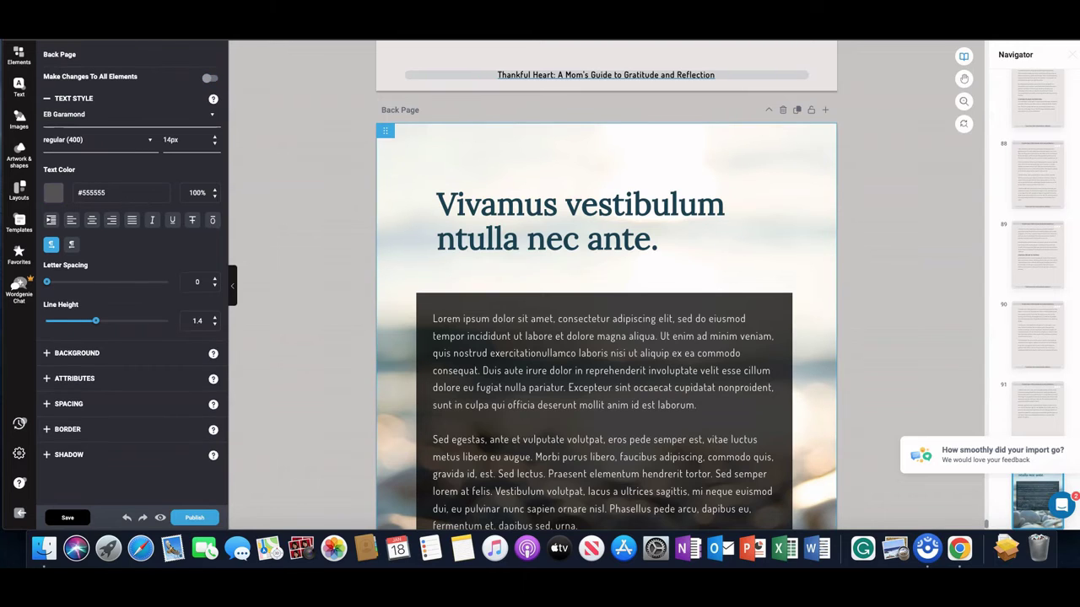
{"action": "mouse_move", "coordinate": [385, 131]}
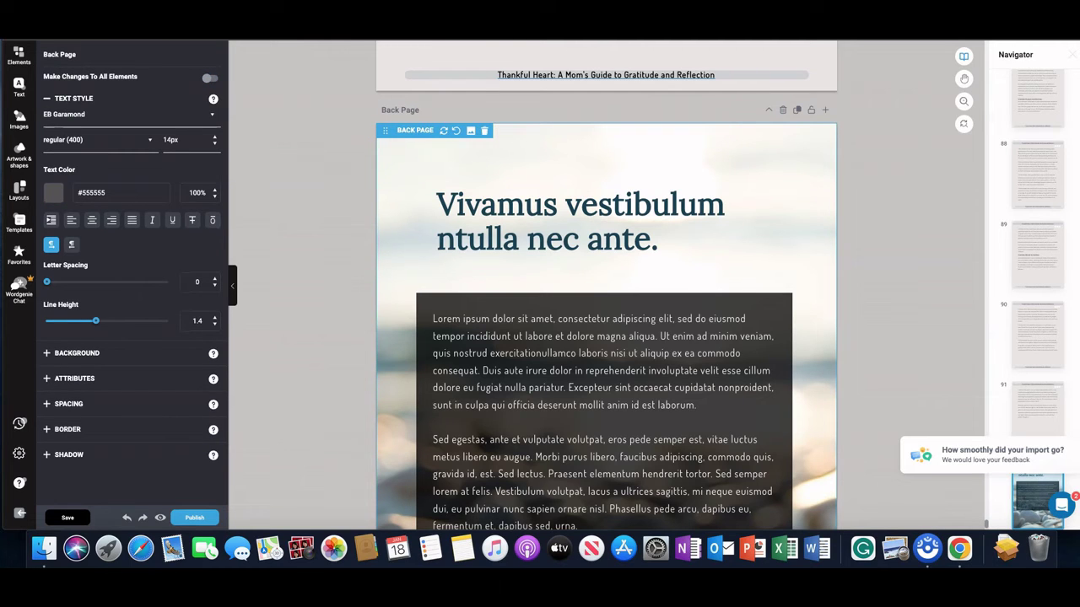
{"action": "left_click", "coordinate": [471, 131]}
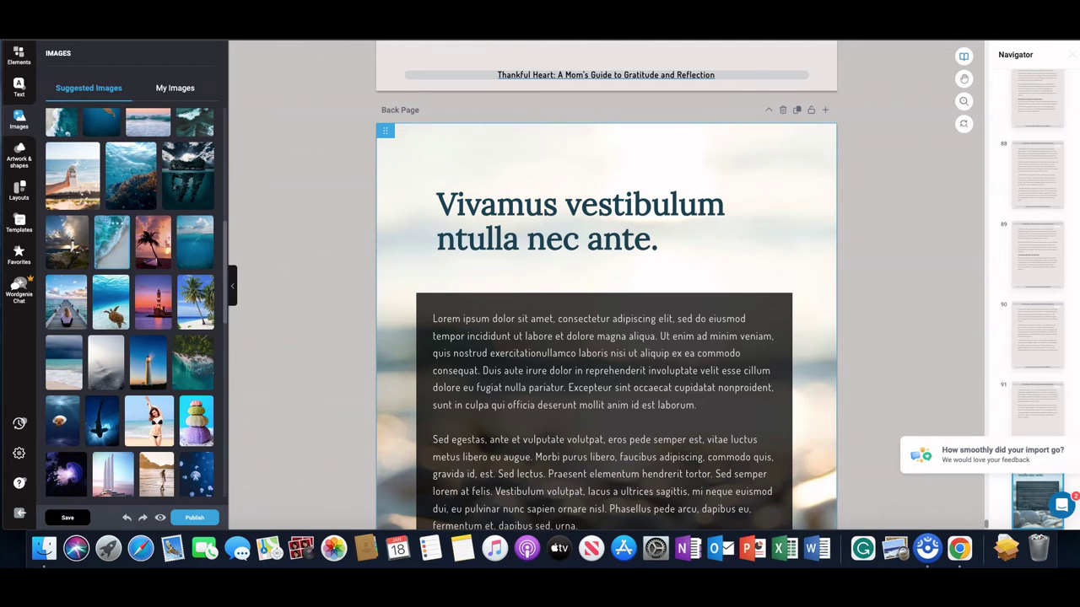
{"action": "scroll", "coordinate": [193, 314], "scroll_direction": "down", "scroll_amount": 5}
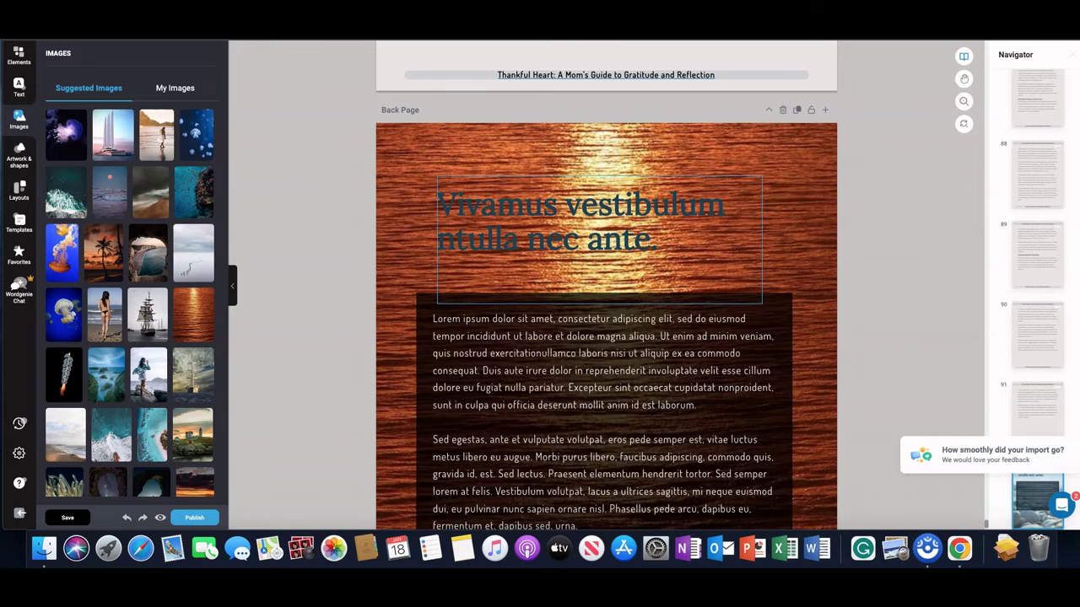
{"action": "scroll", "coordinate": [606, 286], "scroll_direction": "down", "scroll_amount": 3}
Step: Change the text color of the back page heading "Vivamus vestibulum ntulla nec ante." to near-white #FCFDFE
{"action": "scroll", "coordinate": [606, 286], "scroll_direction": "up", "scroll_amount": 5}
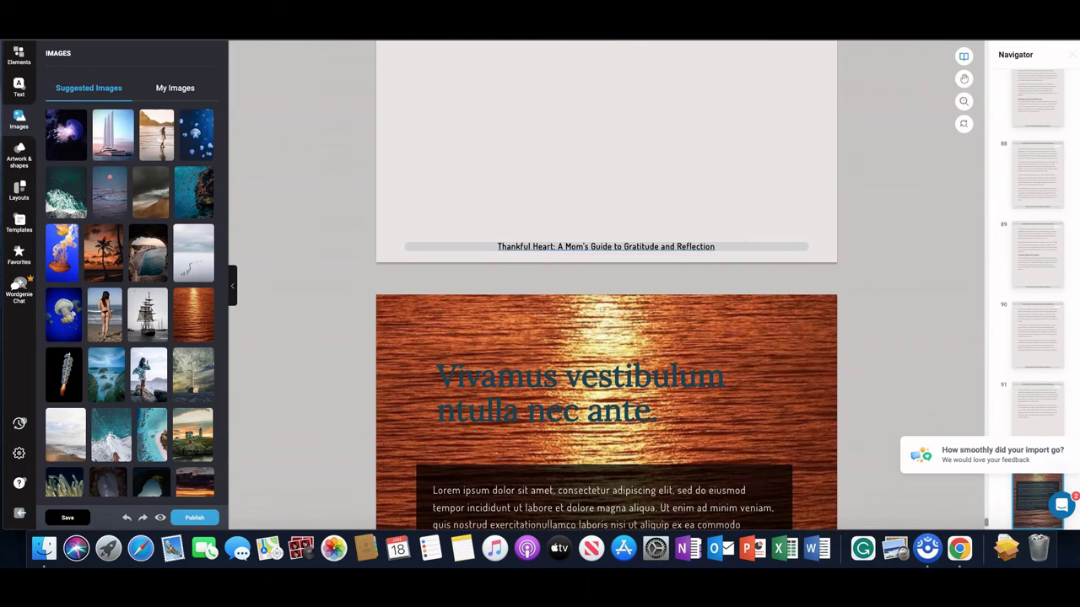
{"action": "scroll", "coordinate": [607, 319], "scroll_direction": "down", "scroll_amount": 2}
{"action": "left_click_drag", "start_coordinate": [660, 320], "coordinate": [437, 285]}
{"action": "left_click", "coordinate": [54, 194]}
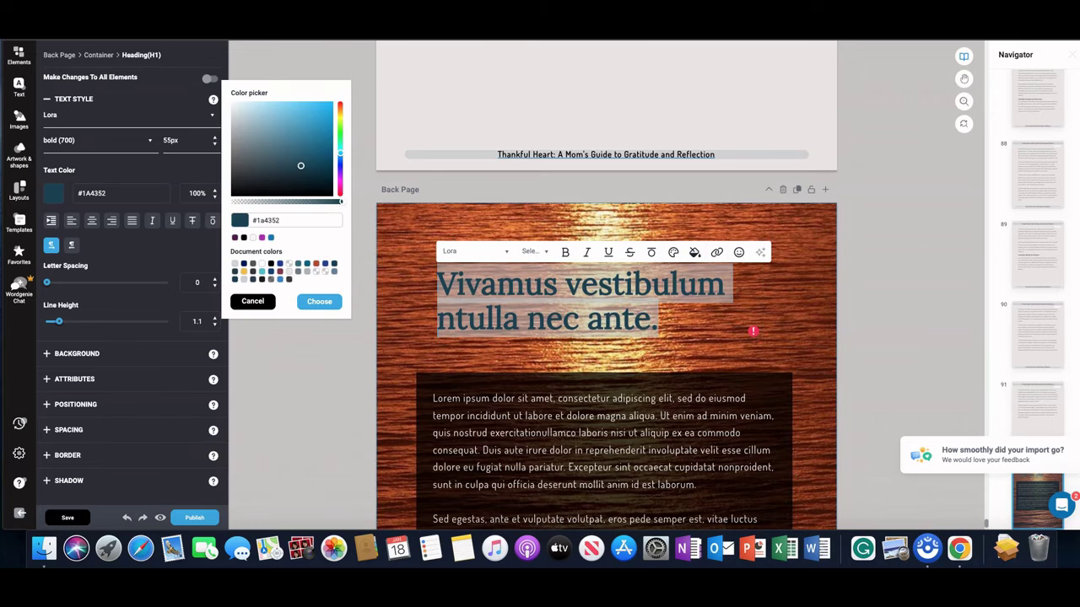
{"action": "left_click_drag", "start_coordinate": [300, 166], "coordinate": [232, 103]}
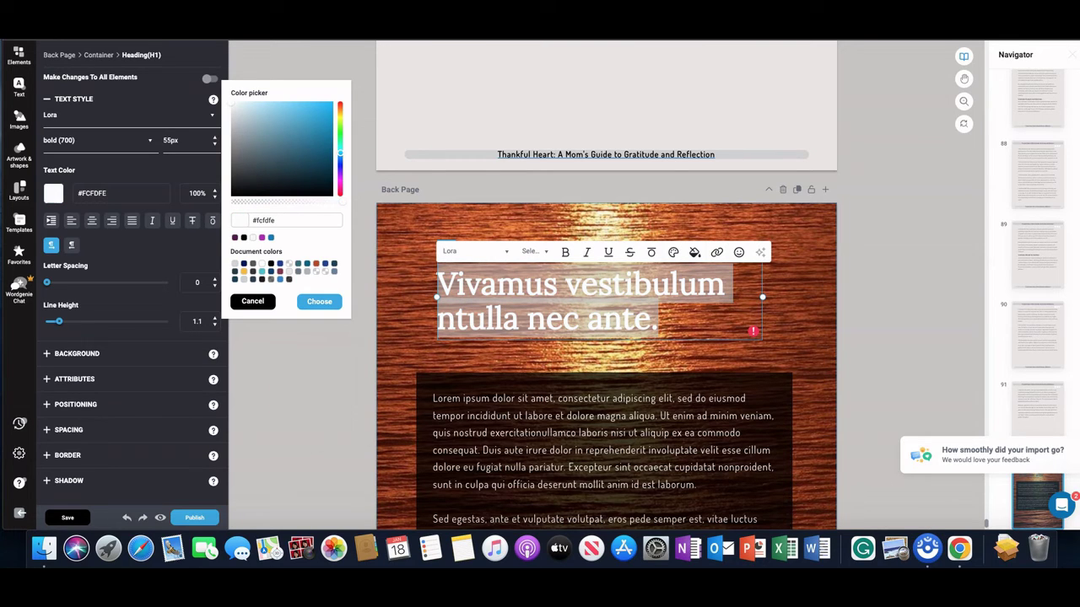
{"action": "left_click", "coordinate": [319, 301]}
{"action": "scroll", "coordinate": [606, 338], "scroll_direction": "down", "scroll_amount": 2}
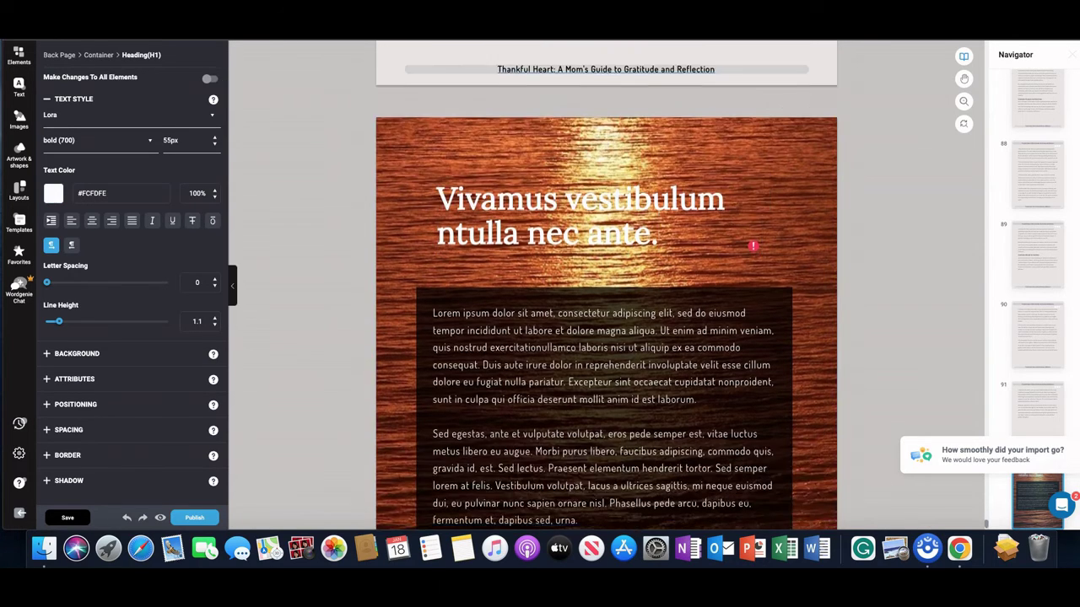
Step: Delete the second placeholder paragraph, starting "Sed egestas", from the back page's dark text box
{"action": "scroll", "coordinate": [607, 286], "scroll_direction": "down", "scroll_amount": 2}
{"action": "left_click_drag", "start_coordinate": [578, 430], "coordinate": [432, 341]}
{"action": "key", "text": "BackSpace"}
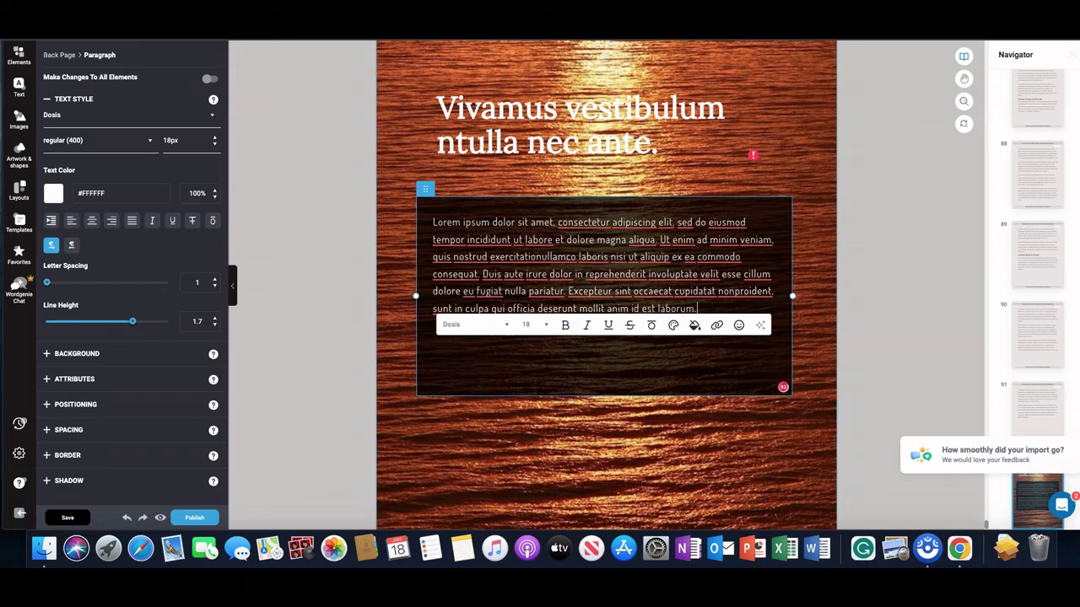
{"action": "left_click", "coordinate": [604, 455]}
Step: Review the table of contents and Chapter 1 pages for header, footer and body text formatting
{"action": "scroll", "coordinate": [606, 287], "scroll_direction": "up", "scroll_amount": 10}
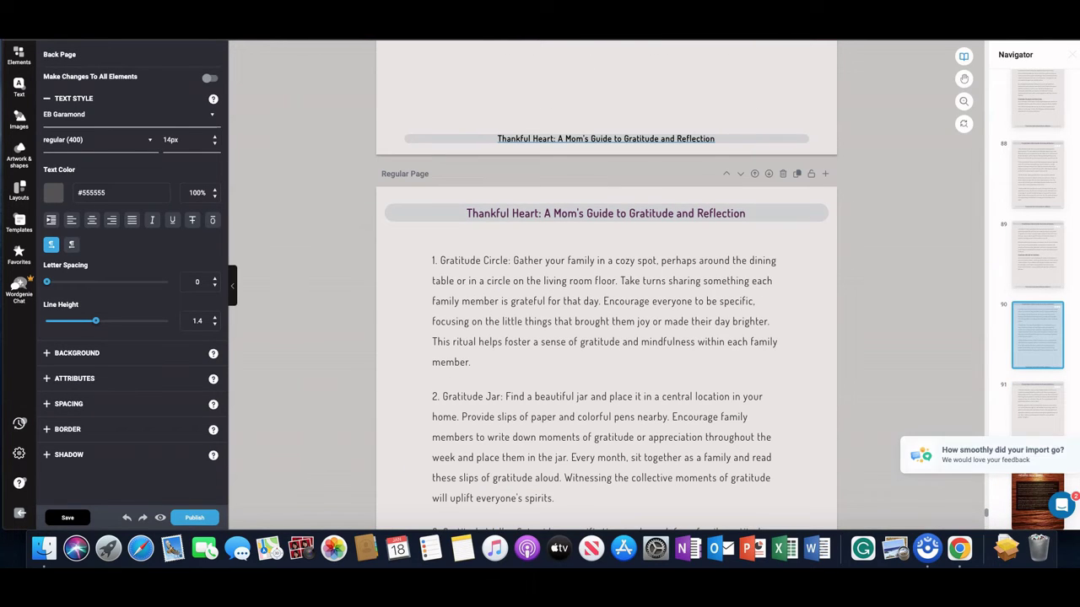
{"action": "scroll", "coordinate": [606, 345], "scroll_direction": "up", "scroll_amount": 20}
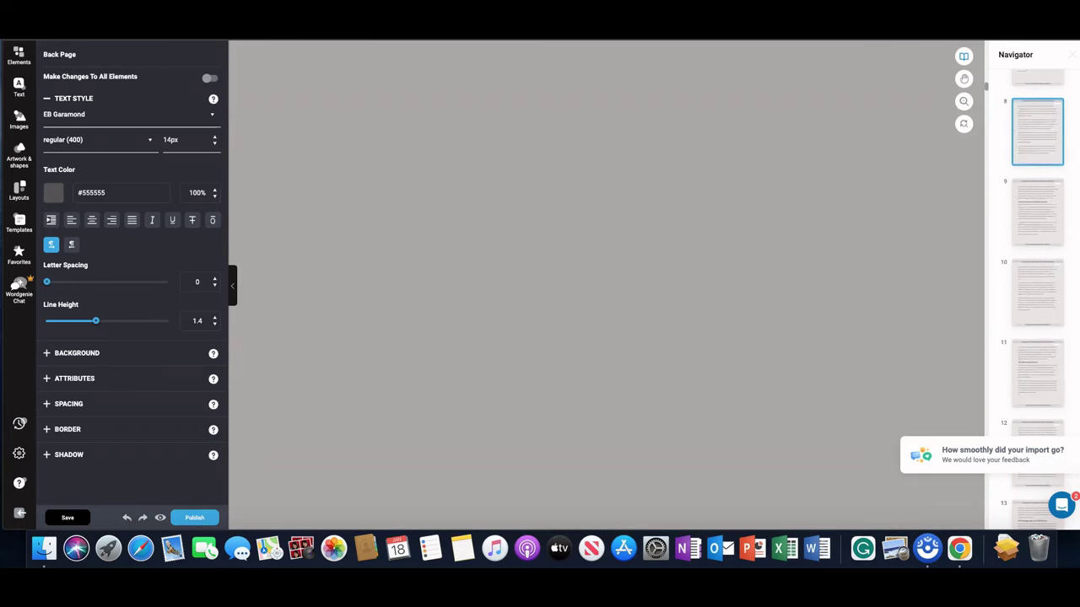
{"action": "scroll", "coordinate": [605, 345], "scroll_direction": "down", "scroll_amount": 20}
{"action": "scroll", "coordinate": [606, 287], "scroll_direction": "down", "scroll_amount": 5}
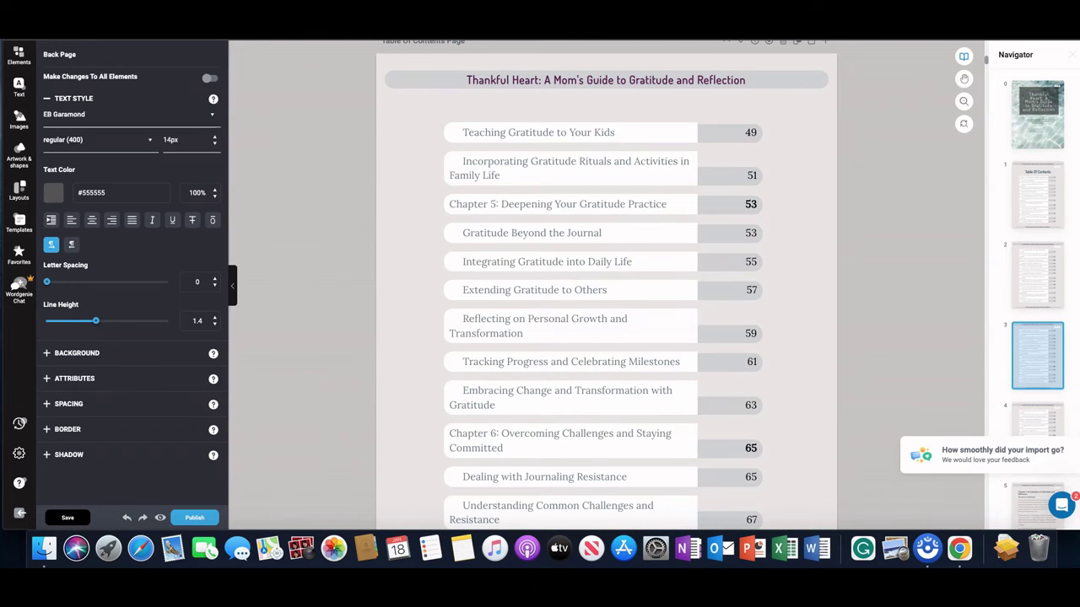
{"action": "left_click", "coordinate": [557, 234]}
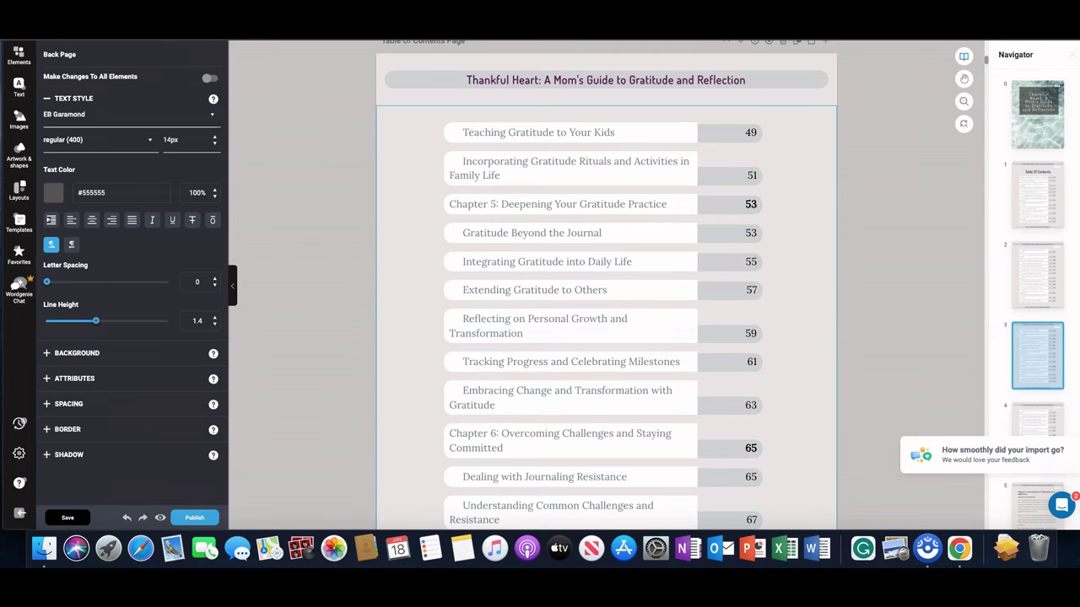
{"action": "scroll", "coordinate": [605, 287], "scroll_direction": "down", "scroll_amount": 15}
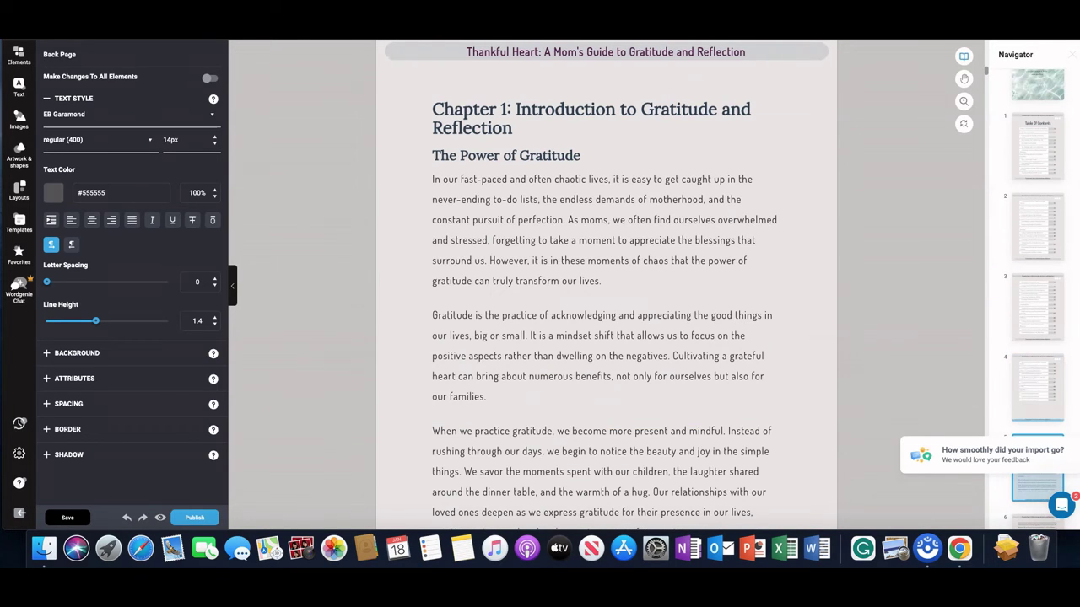
{"action": "scroll", "coordinate": [606, 287], "scroll_direction": "up", "scroll_amount": 10}
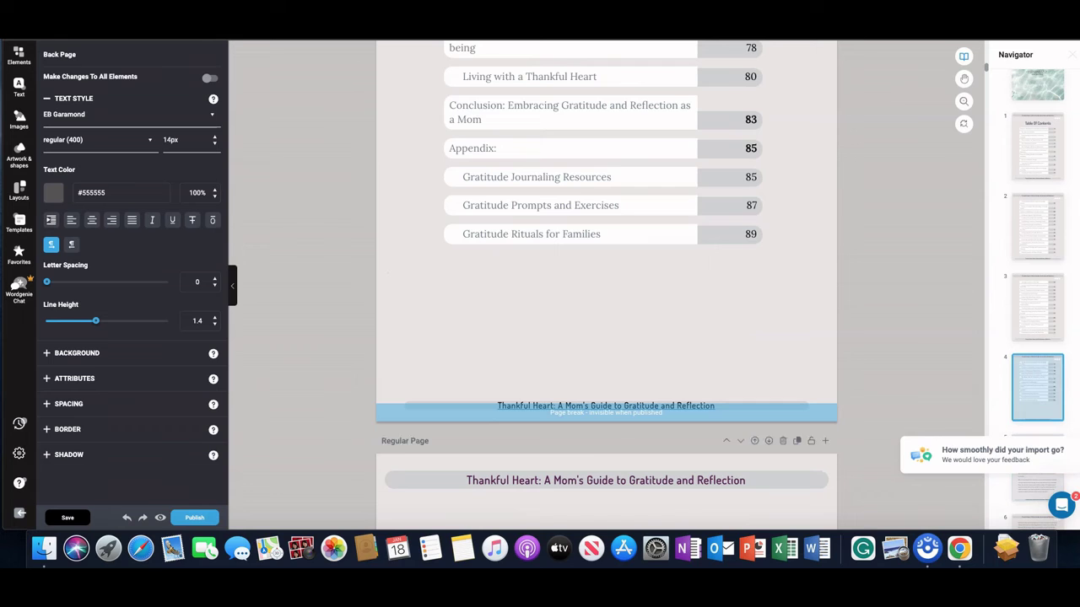
{"action": "scroll", "coordinate": [606, 287], "scroll_direction": "down", "scroll_amount": 5}
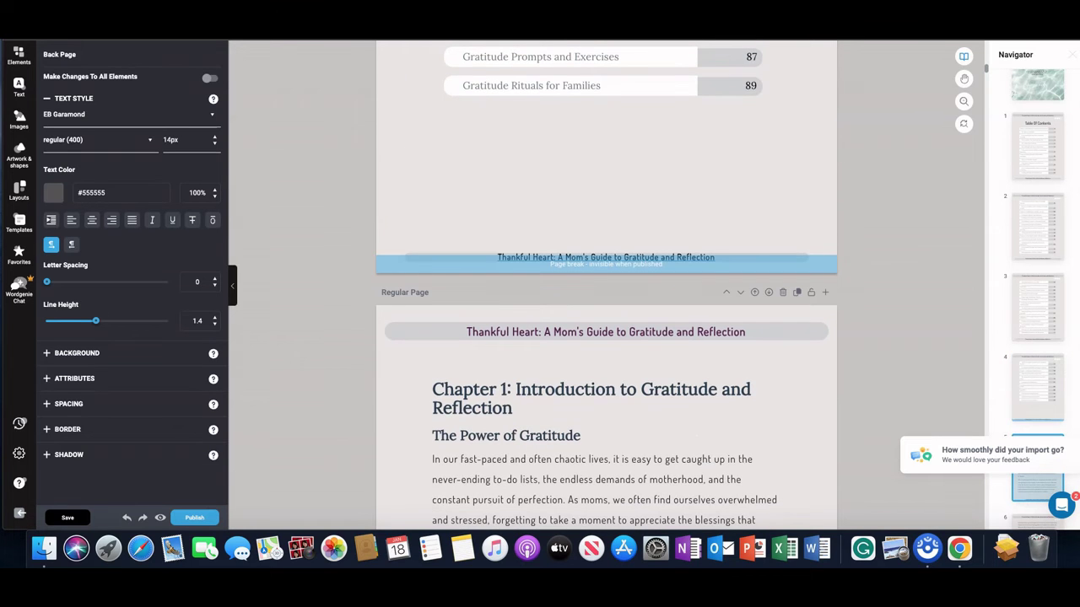
{"action": "scroll", "coordinate": [606, 287], "scroll_direction": "down", "scroll_amount": 15}
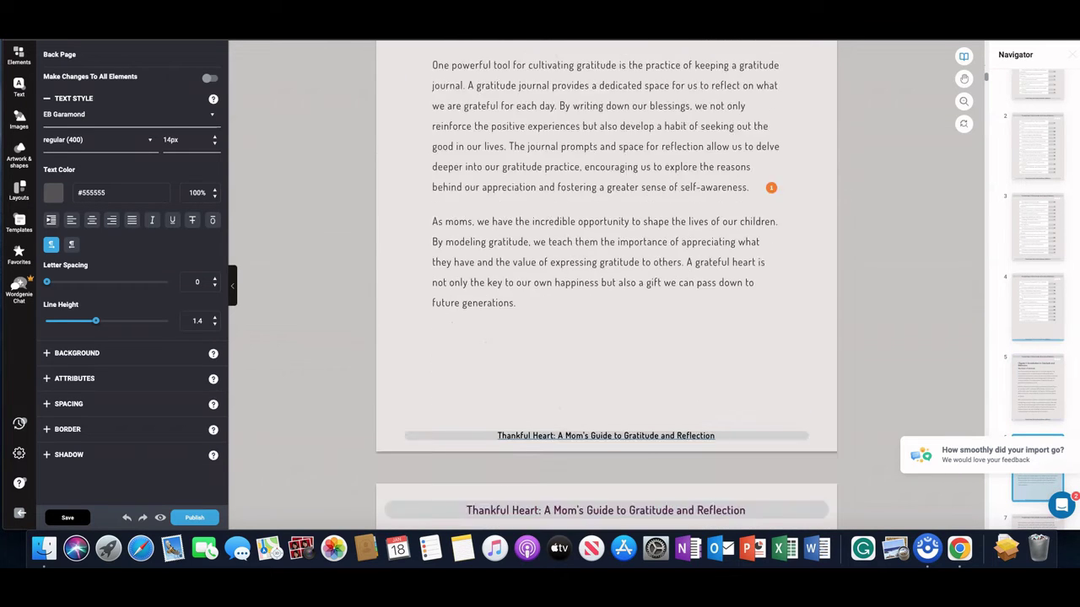
{"action": "scroll", "coordinate": [606, 287], "scroll_direction": "down", "scroll_amount": 10}
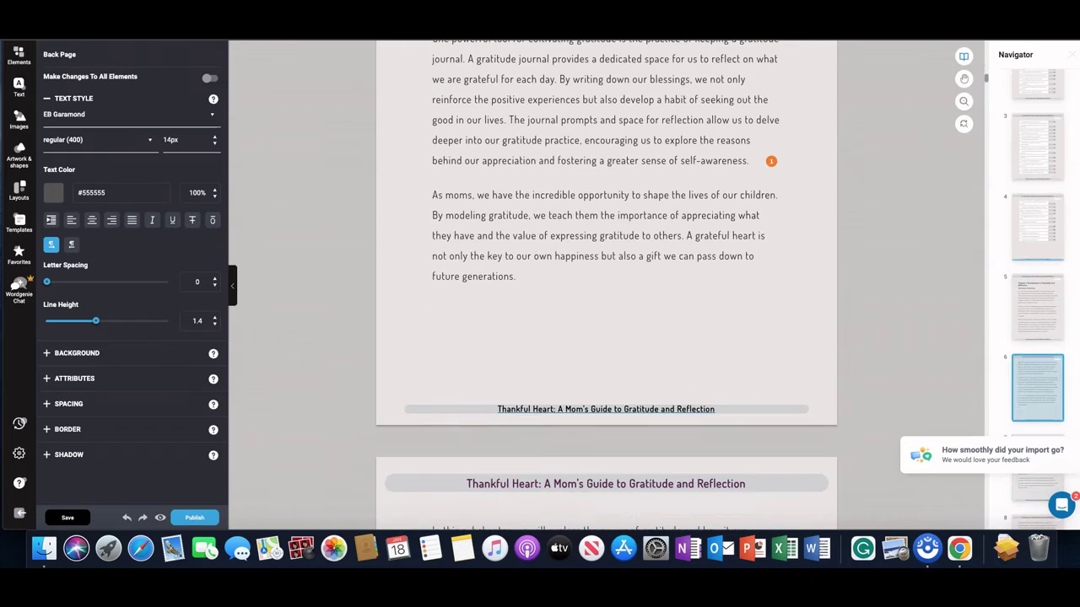
{"action": "scroll", "coordinate": [606, 287], "scroll_direction": "down", "scroll_amount": 20}
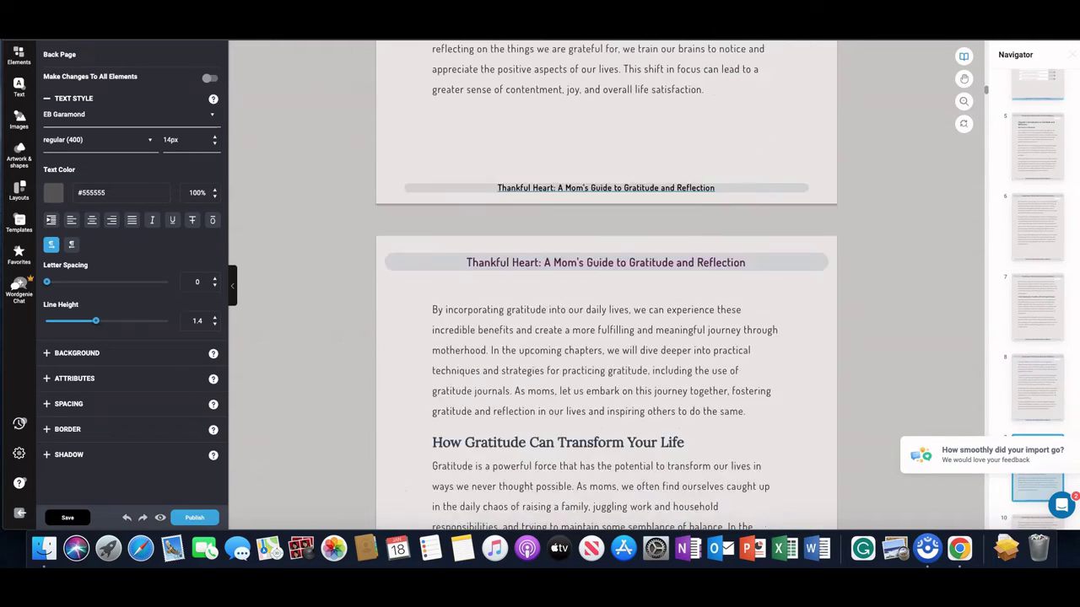
{"action": "scroll", "coordinate": [606, 287], "scroll_direction": "down", "scroll_amount": 10}
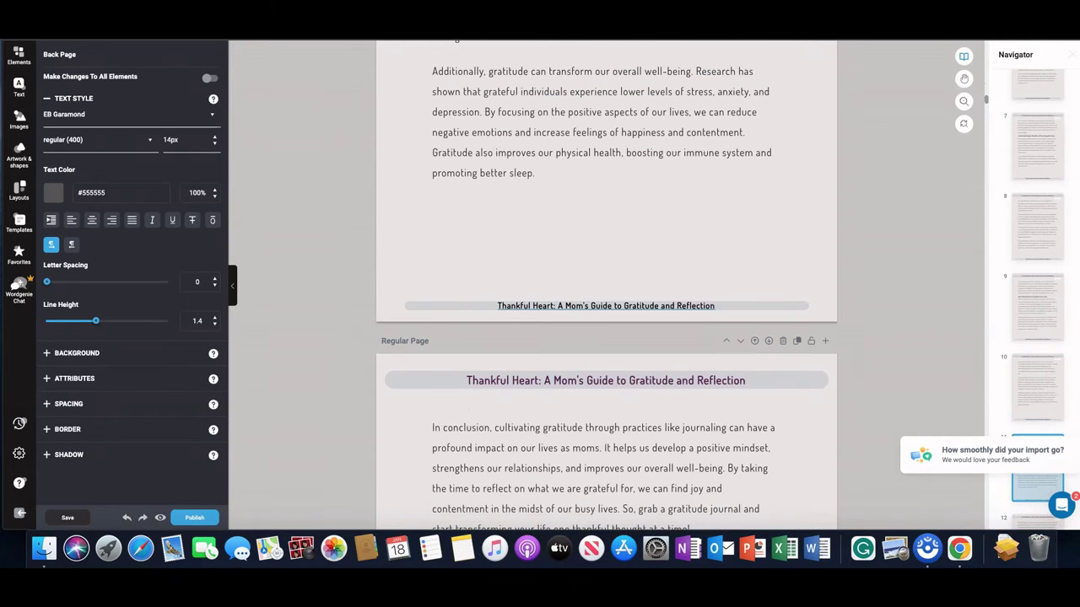
Step: Save the project and export the eBook as a PDF for Adobe Reader, continuing with the long PDF creation
{"action": "key", "text": "super+s"}
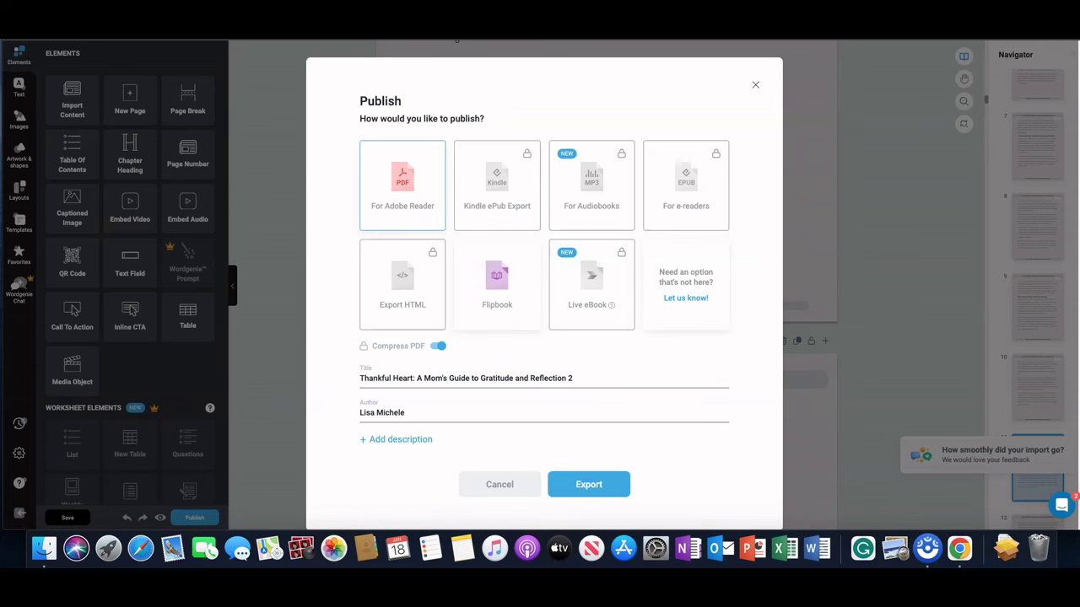
{"action": "left_click", "coordinate": [589, 484]}
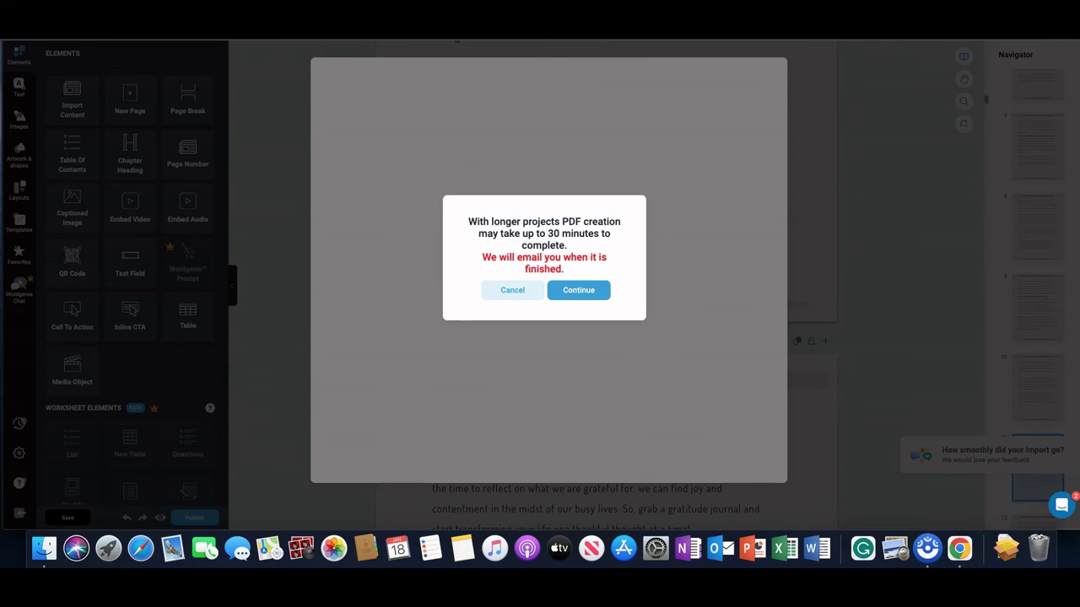
{"action": "left_click", "coordinate": [579, 290]}
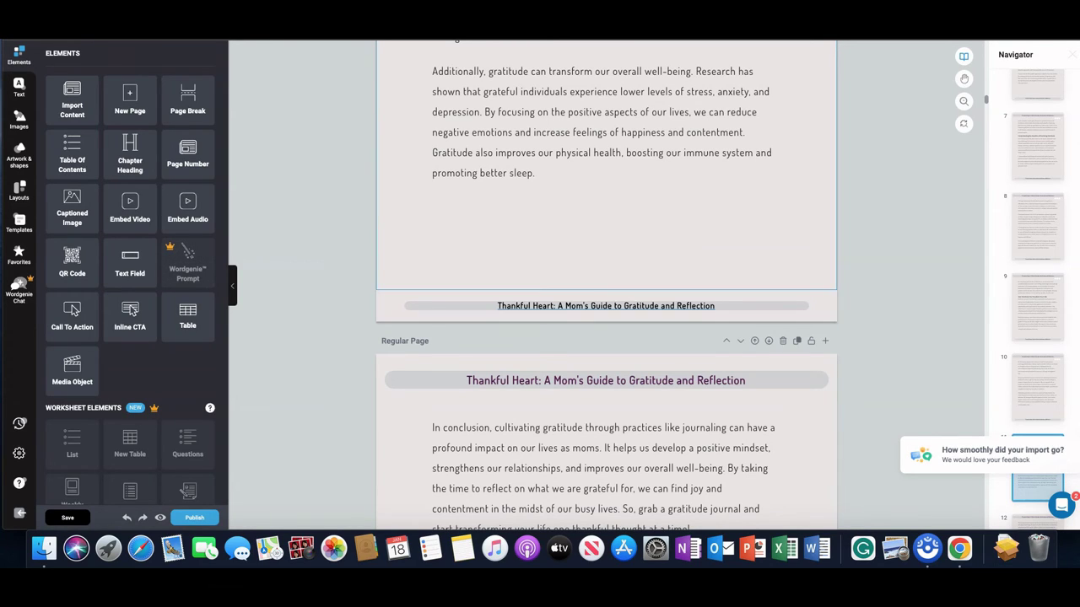
Step: Look back through the chapter and table of contents pages to the cover and select its title heading
{"action": "key", "text": "super+t"}
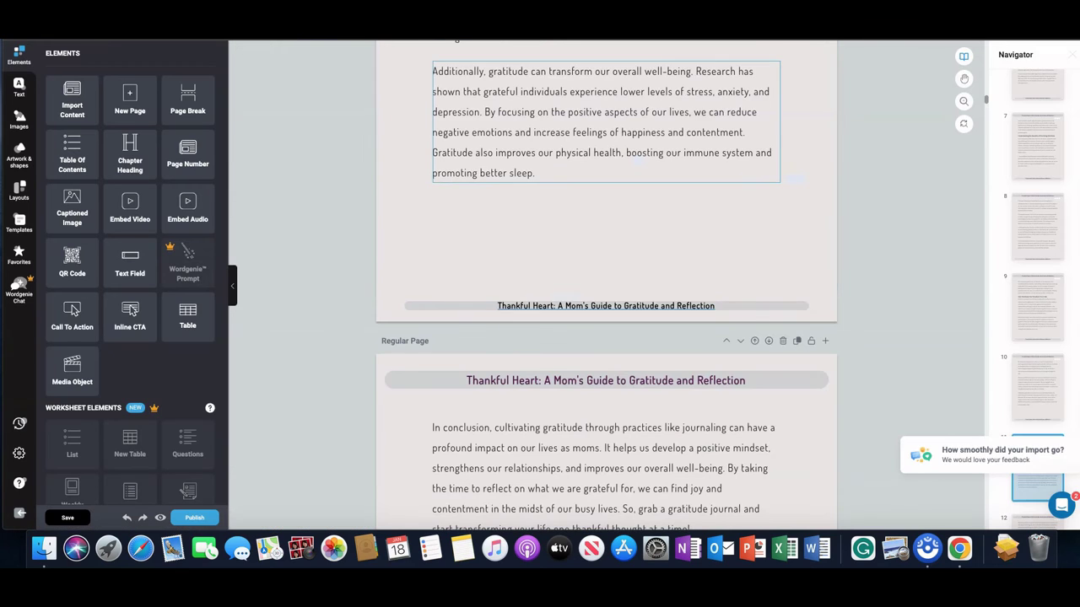
{"action": "scroll", "coordinate": [606, 287], "scroll_direction": "up", "scroll_amount": 5}
{"action": "scroll", "coordinate": [606, 287], "scroll_direction": "up", "scroll_amount": 5}
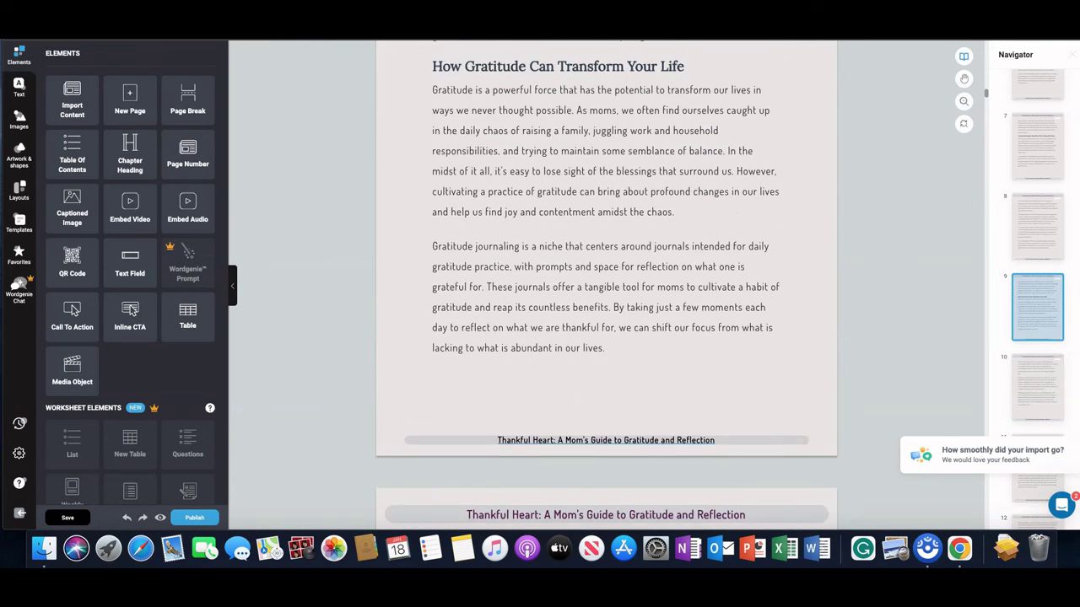
{"action": "scroll", "coordinate": [605, 286], "scroll_direction": "up", "scroll_amount": 15}
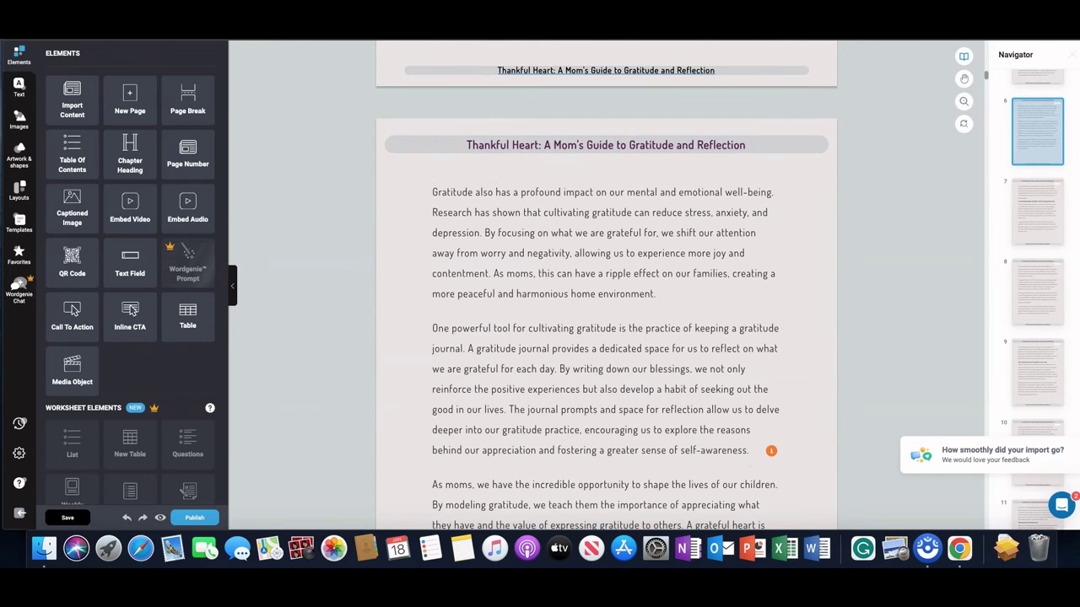
{"action": "scroll", "coordinate": [605, 287], "scroll_direction": "up", "scroll_amount": 12}
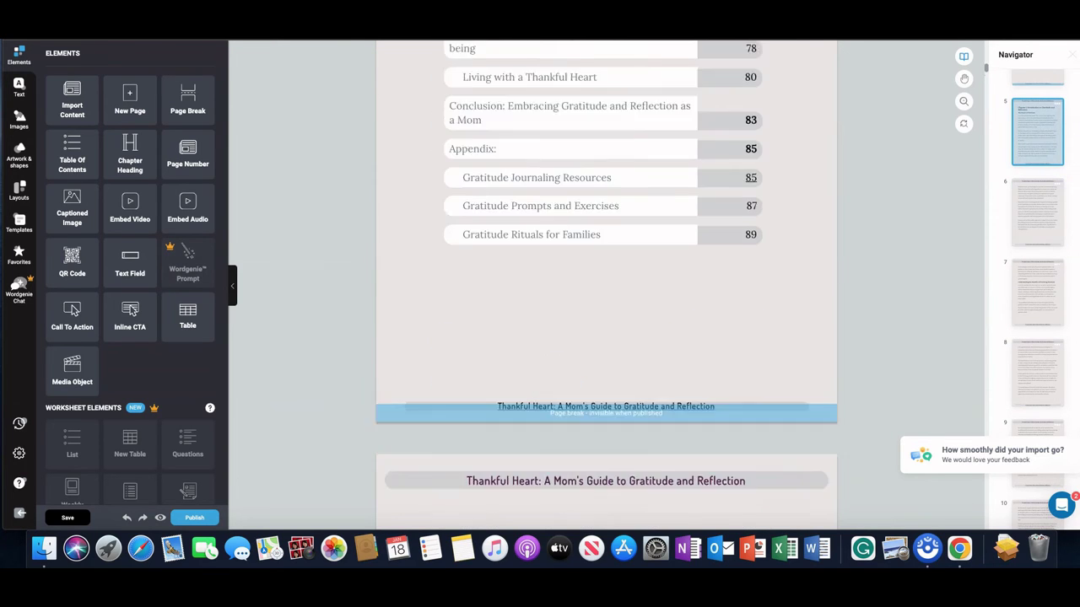
{"action": "scroll", "coordinate": [606, 286], "scroll_direction": "up", "scroll_amount": 10}
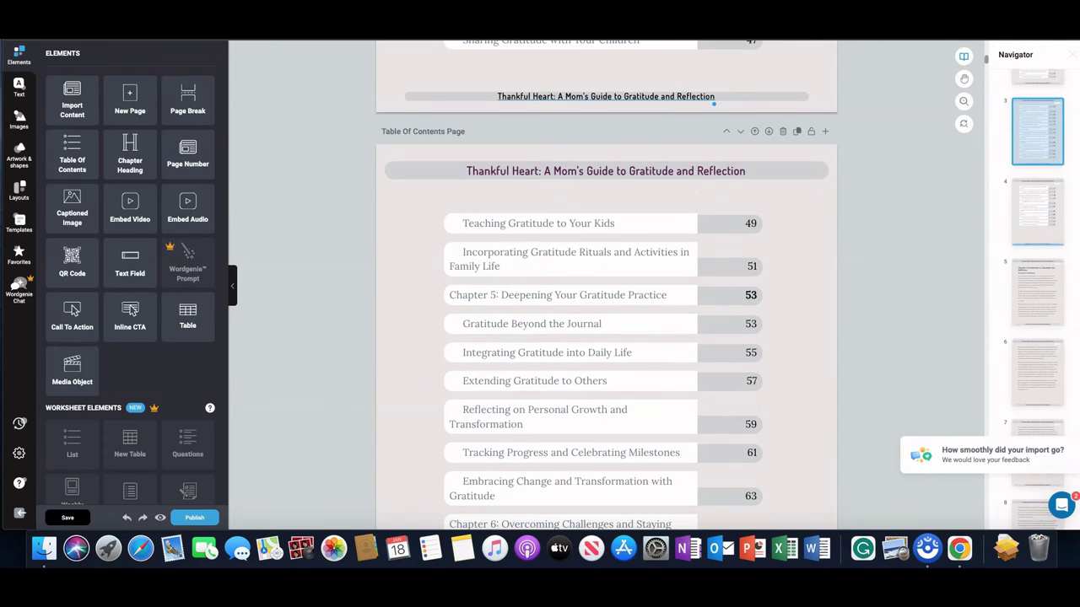
{"action": "scroll", "coordinate": [605, 287], "scroll_direction": "up", "scroll_amount": 15}
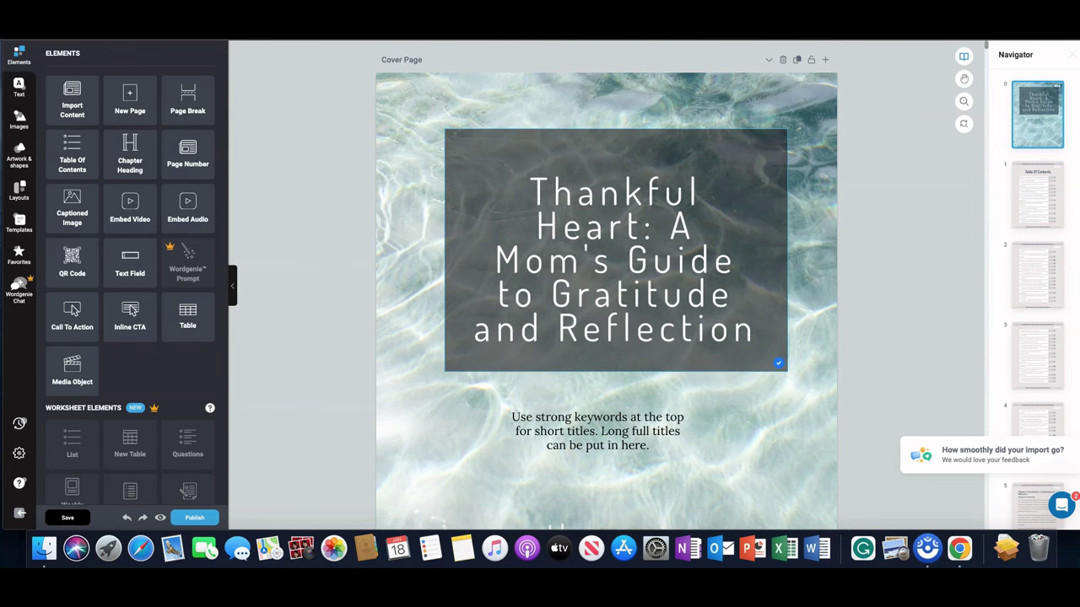
{"action": "left_click", "coordinate": [553, 191]}
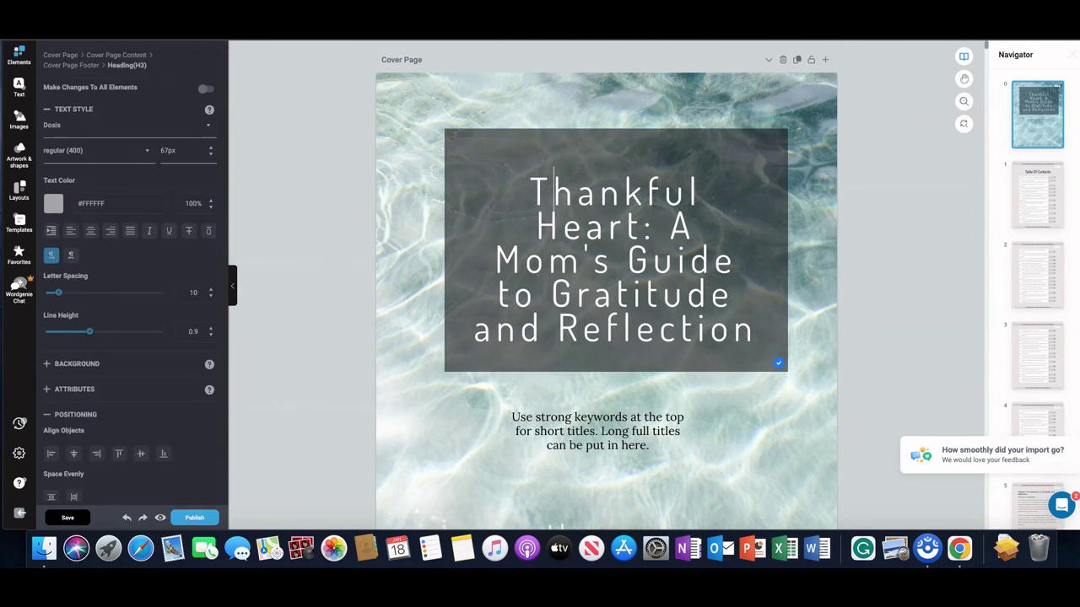